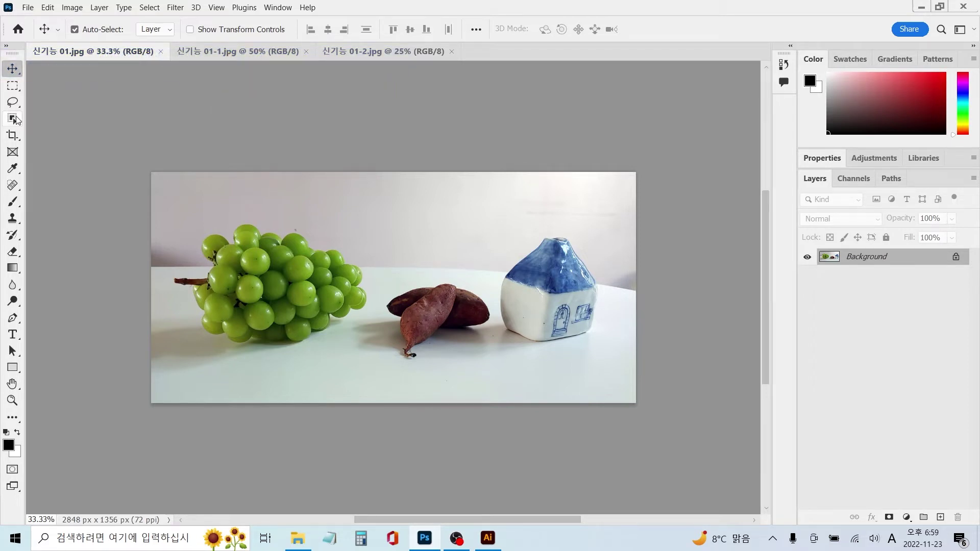
# - Activate the Object Selection Tool for the photo of grapes, sweet potatoes and ceramic house
pyautogui.click(15, 120)
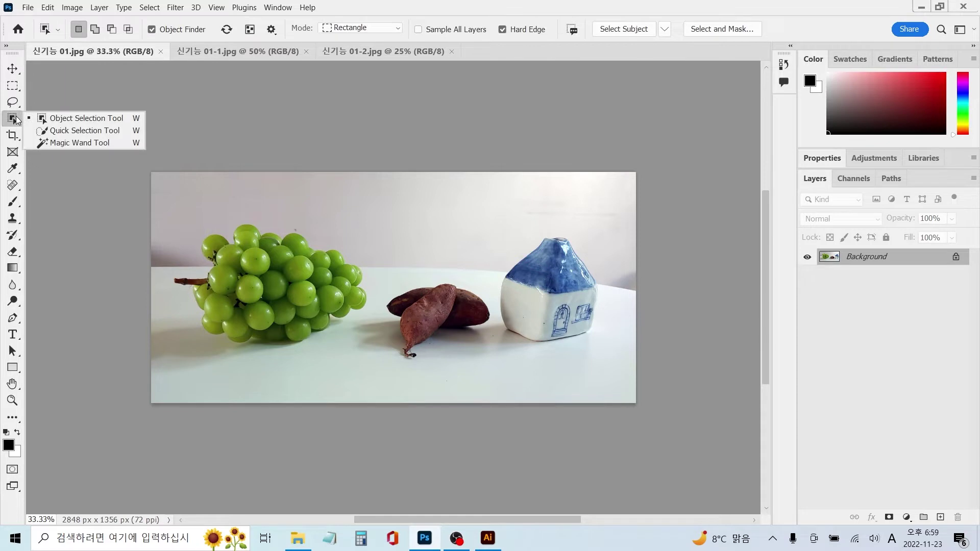
pyautogui.click(80, 119)
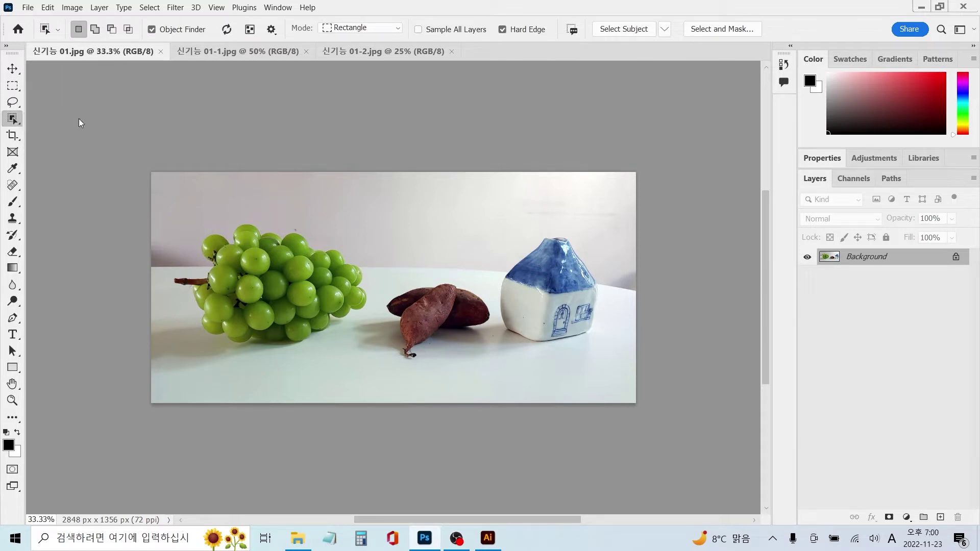
pyautogui.click(235, 37)
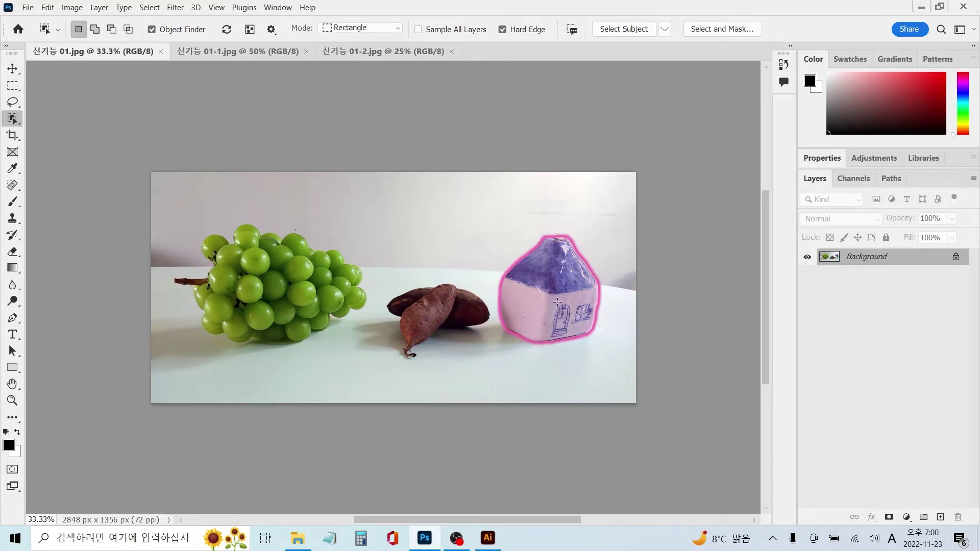
# - Display large layer thumbnails and generate masks for all objects of the Background layer
pyautogui.rightClick(832, 315)
pyautogui.click(854, 355)
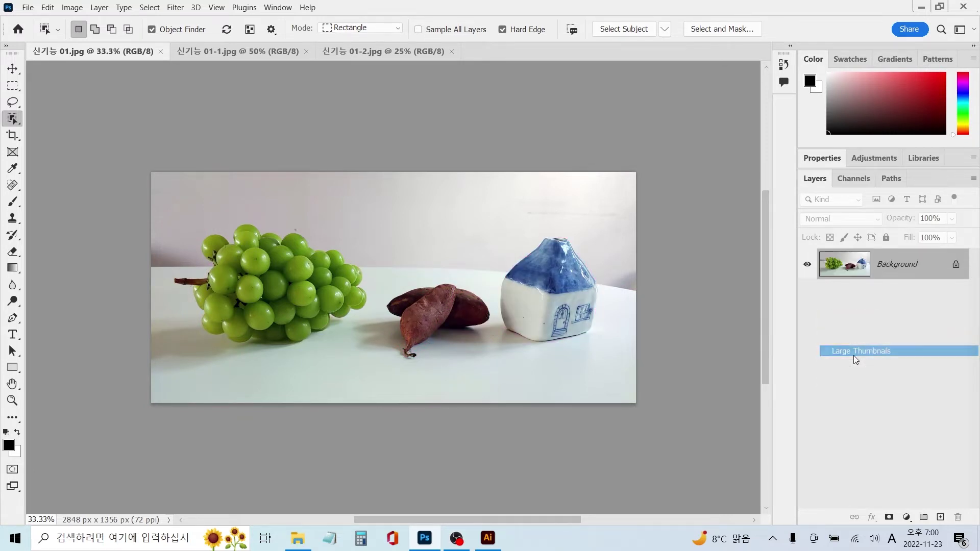
pyautogui.rightClick(920, 264)
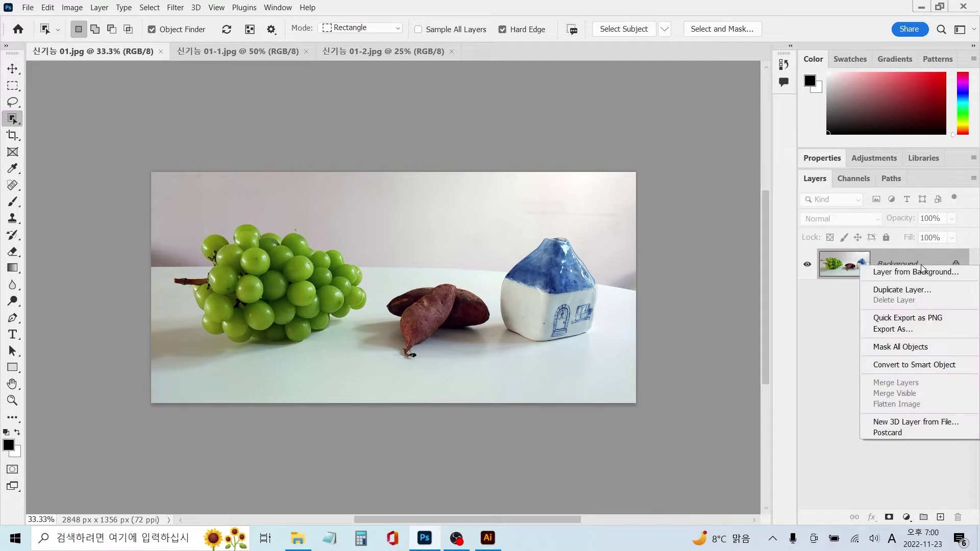
pyautogui.click(914, 351)
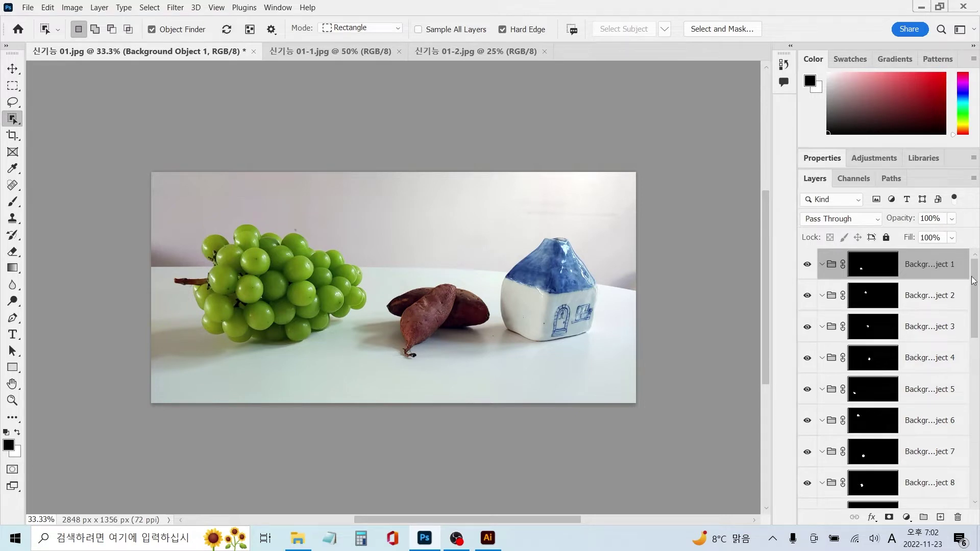
# - Inspect the mask of the whole grape bunch, load it as a selection and return to the normal image view
pyautogui.moveTo(976, 278); pyautogui.dragTo(977, 475)
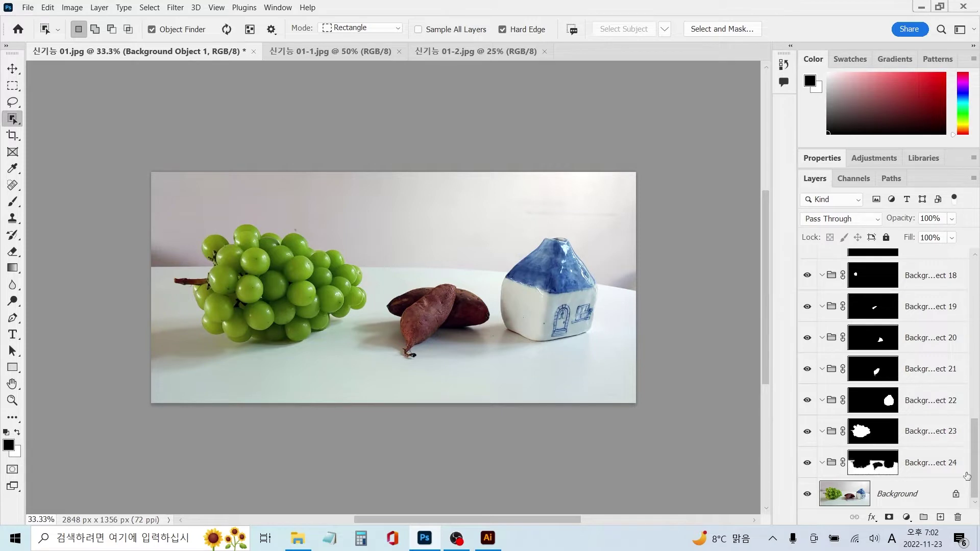
pyautogui.click(936, 438)
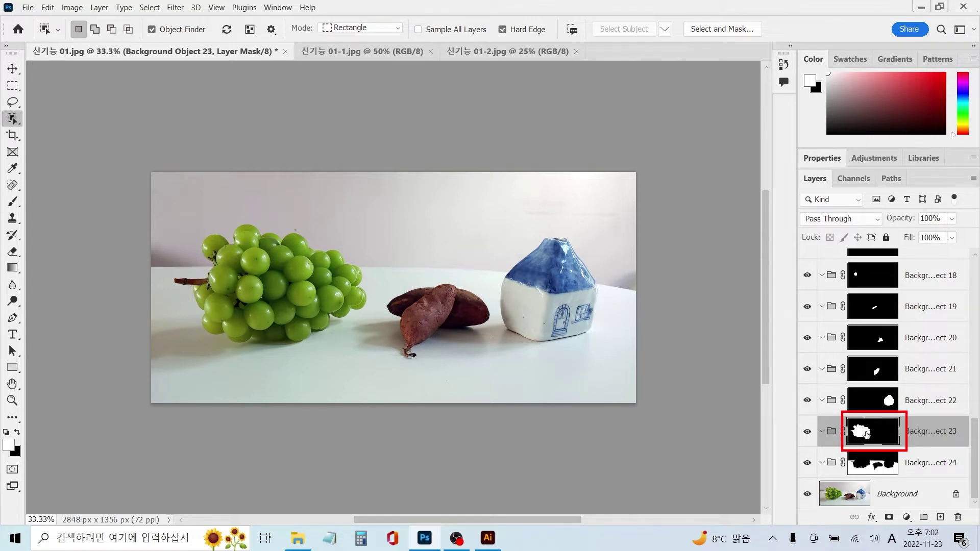
pyautogui.keyDown('alt'); pyautogui.click(866, 435); pyautogui.keyUp('alt')
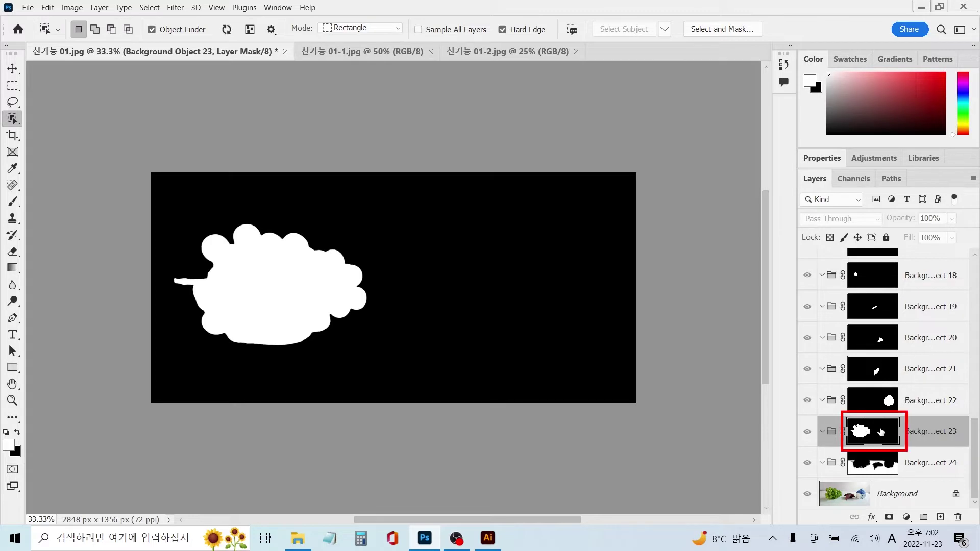
pyautogui.keyDown('ctrl'); pyautogui.click(881, 432); pyautogui.keyUp('ctrl')
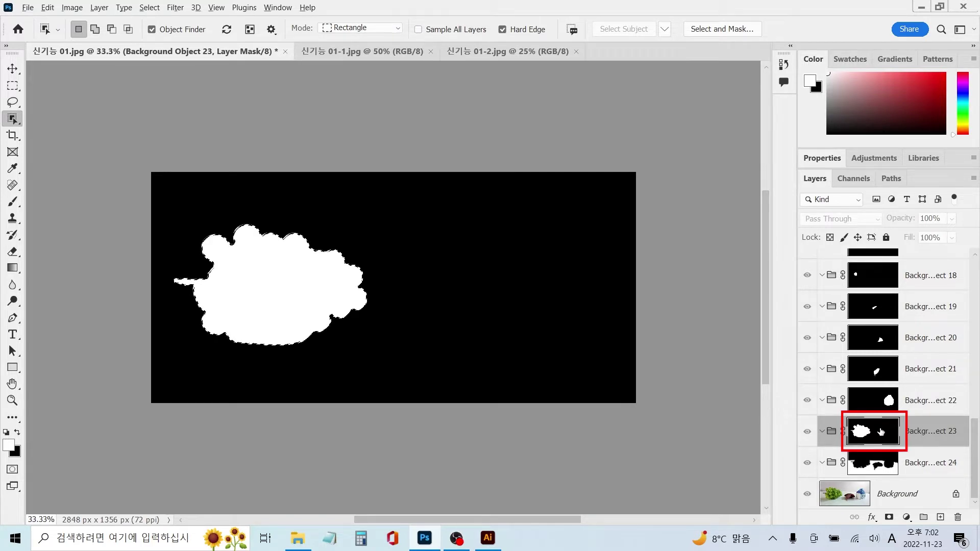
pyautogui.keyDown('alt'); pyautogui.click(881, 432); pyautogui.keyUp('alt')
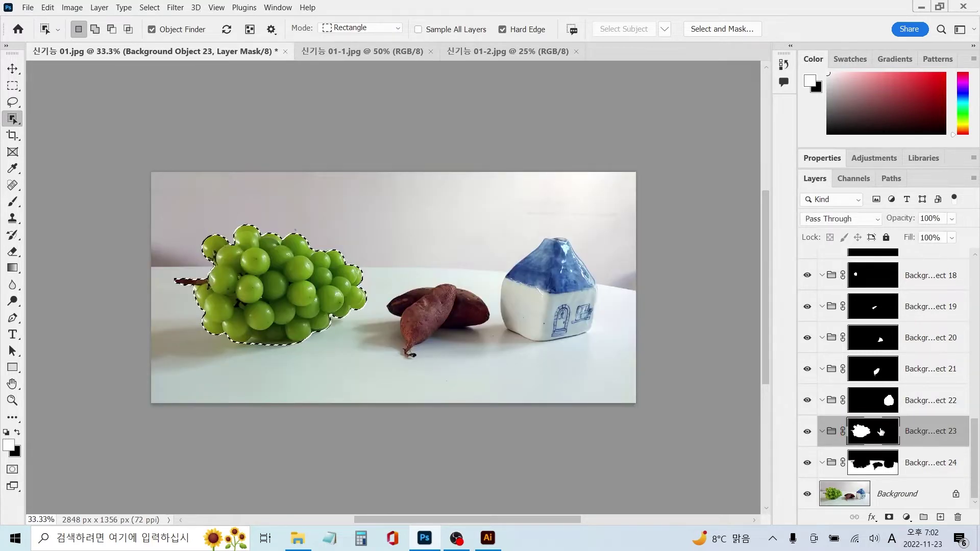
# - Start an Exposure adjustment on the selected grapes of the Background layer and sample a grape as the white point
pyautogui.click(893, 491)
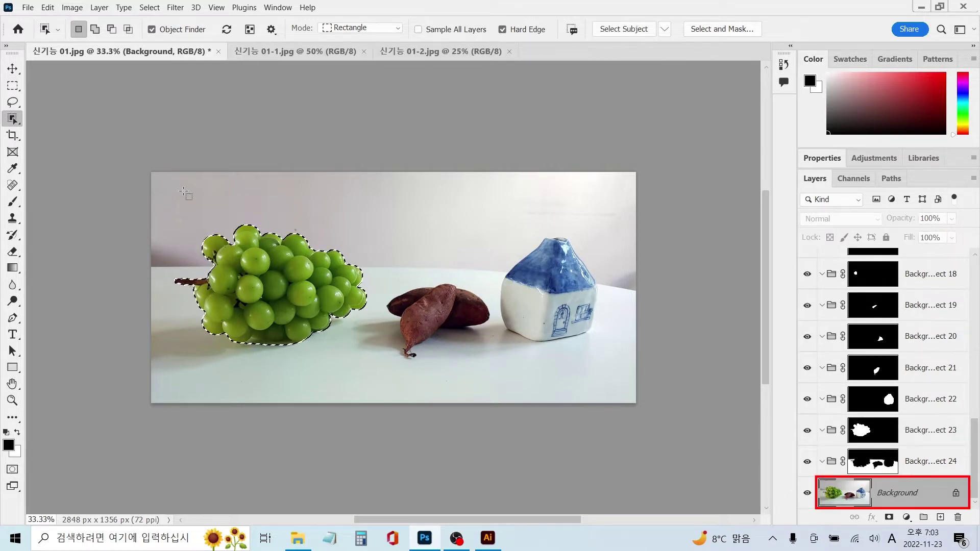
pyautogui.click(73, 8)
pyautogui.moveTo(88, 43)
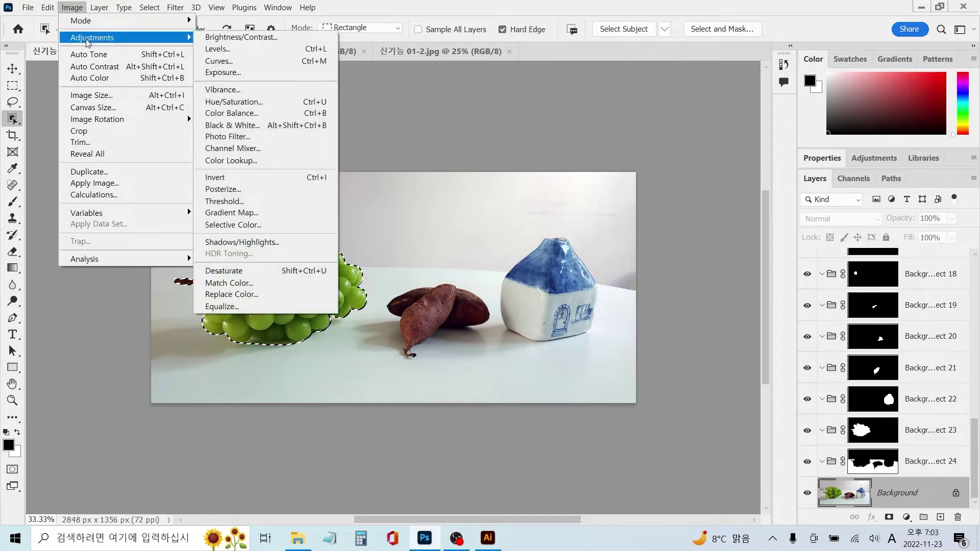
pyautogui.click(232, 74)
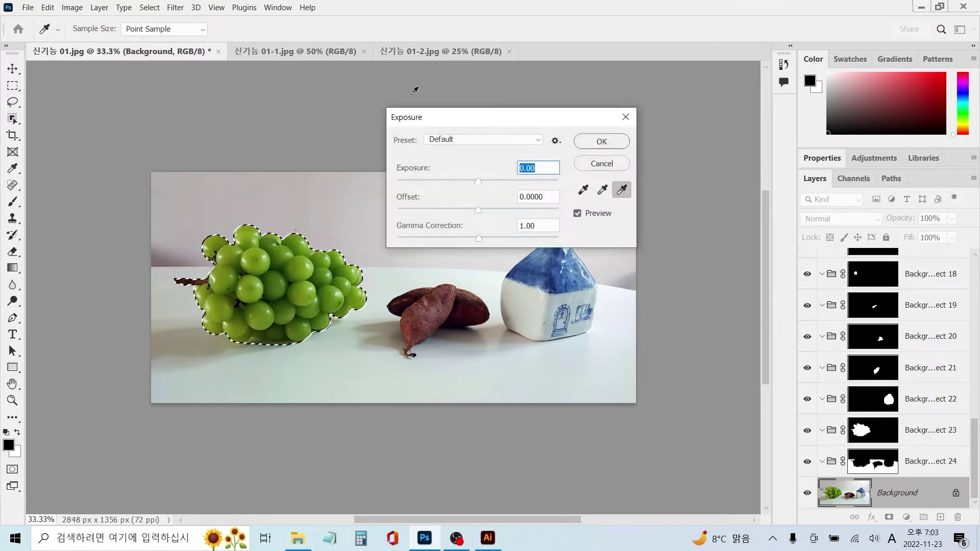
pyautogui.click(622, 191)
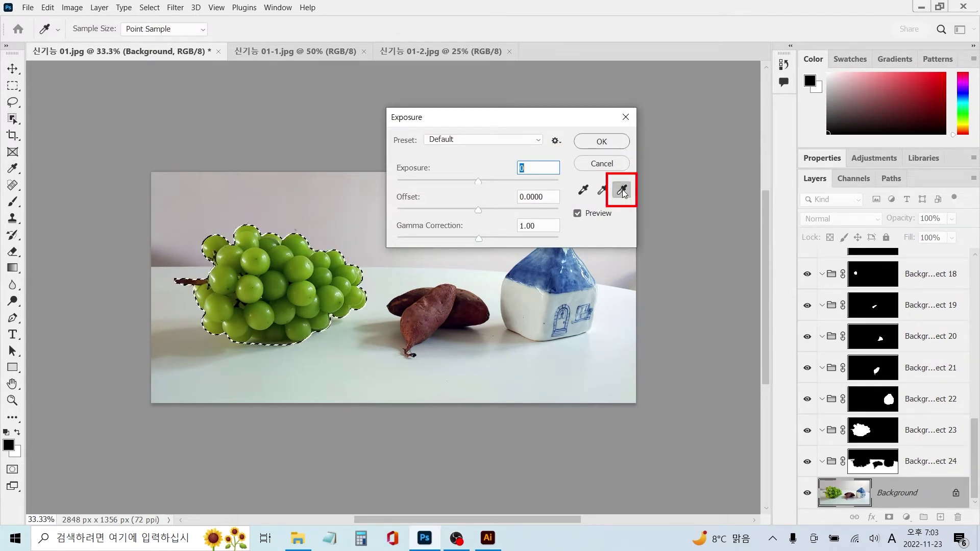
pyautogui.click(255, 260)
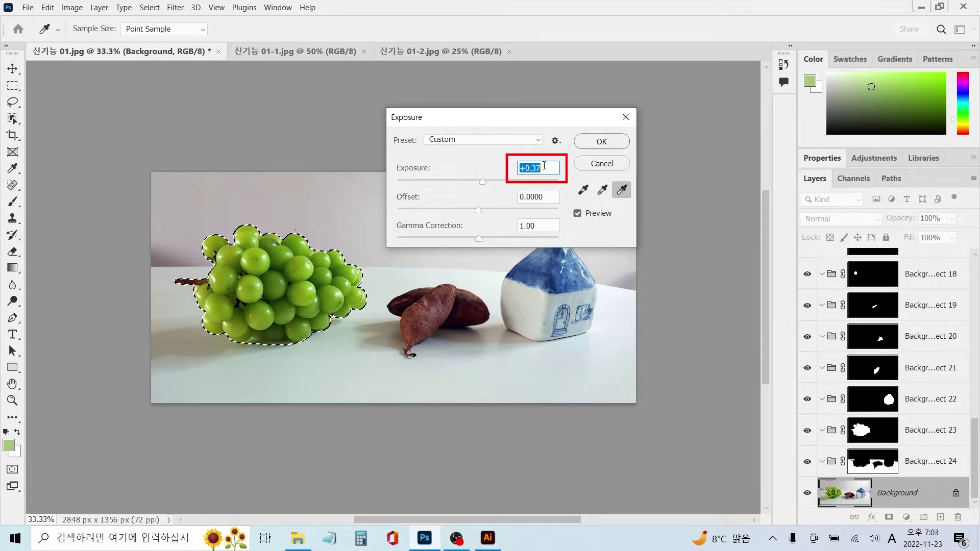
# - Set the grapes' exposure to 0.25, apply the adjustment and deselect
pyautogui.write('0.25')
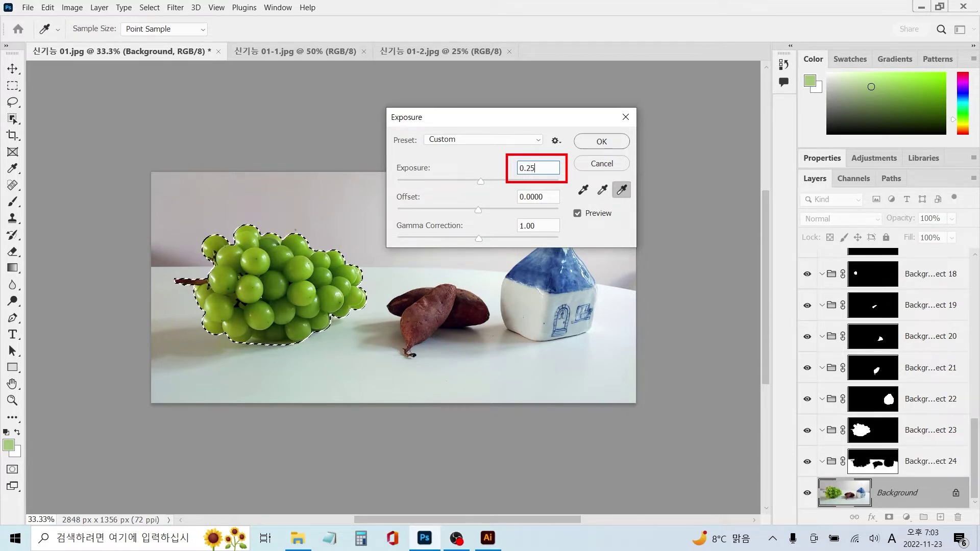
pyautogui.click(601, 141)
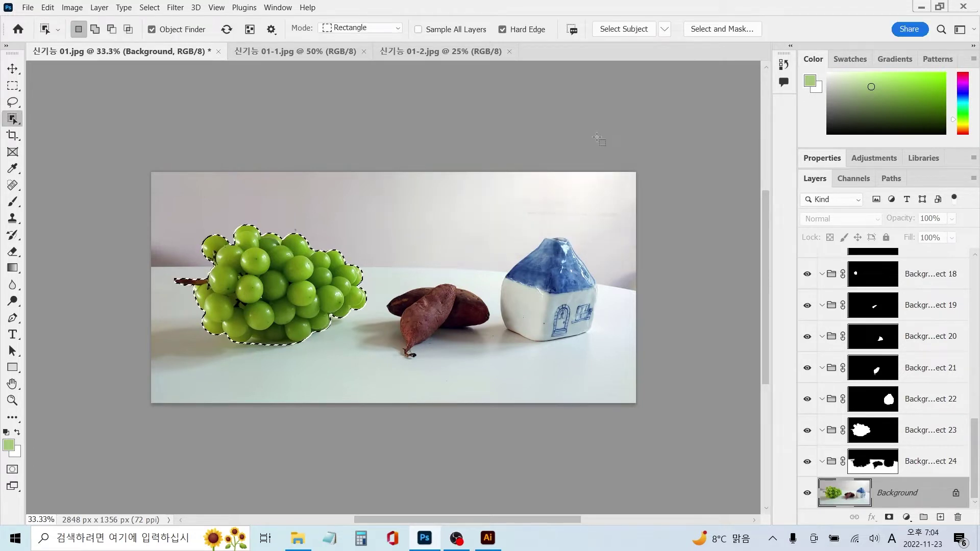
pyautogui.click(153, 9)
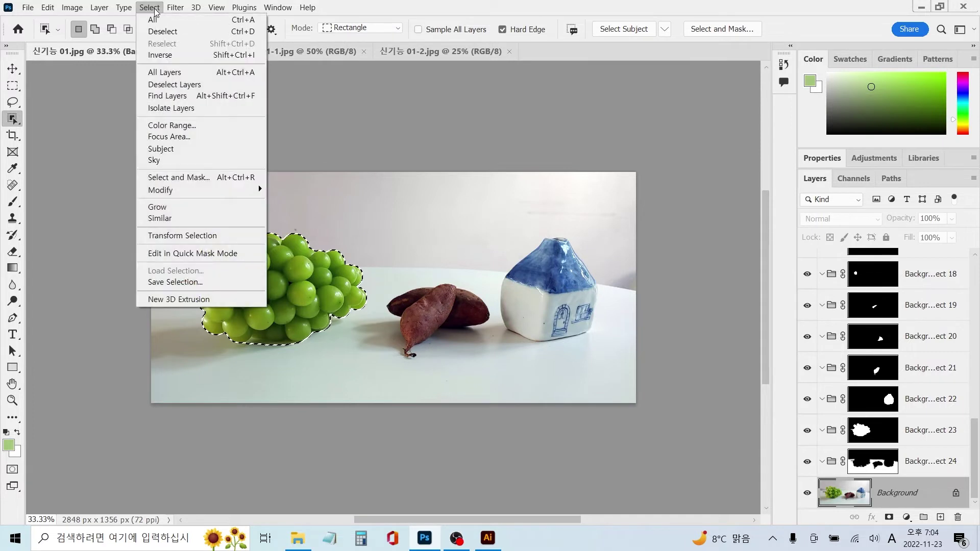
pyautogui.click(166, 32)
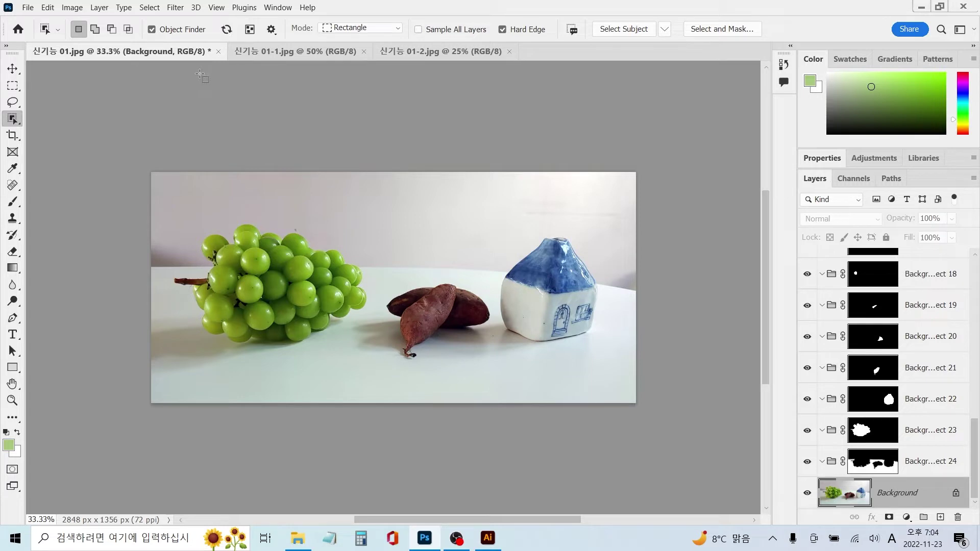
# - In 신기능 01-1.jpg, set the object selection mode to Lasso and outline the drain grate in the pavement
pyautogui.click(274, 52)
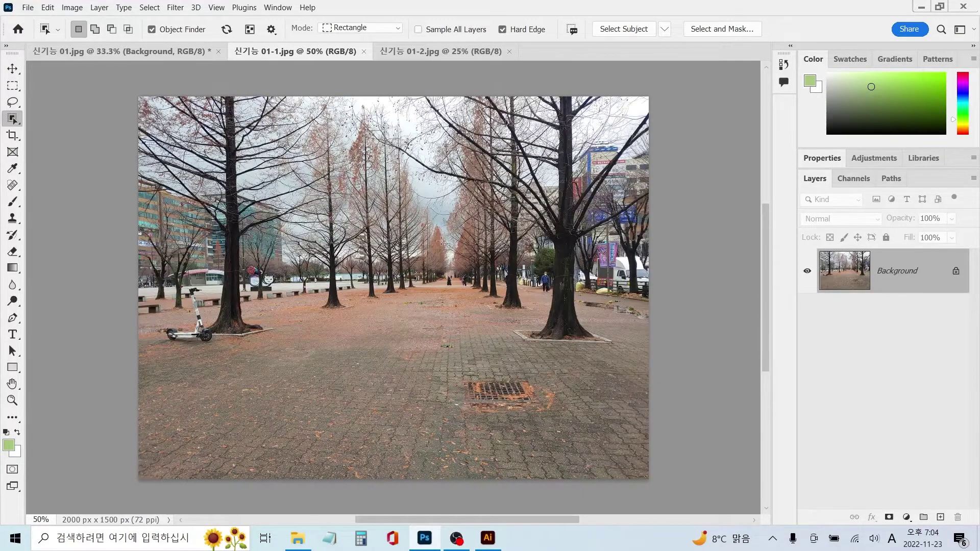
pyautogui.click(376, 30)
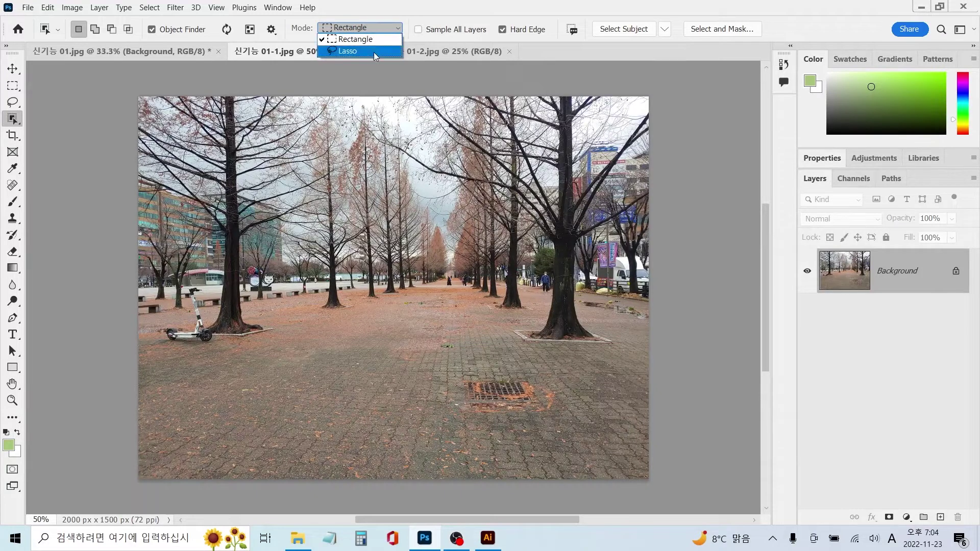
pyautogui.click(374, 52)
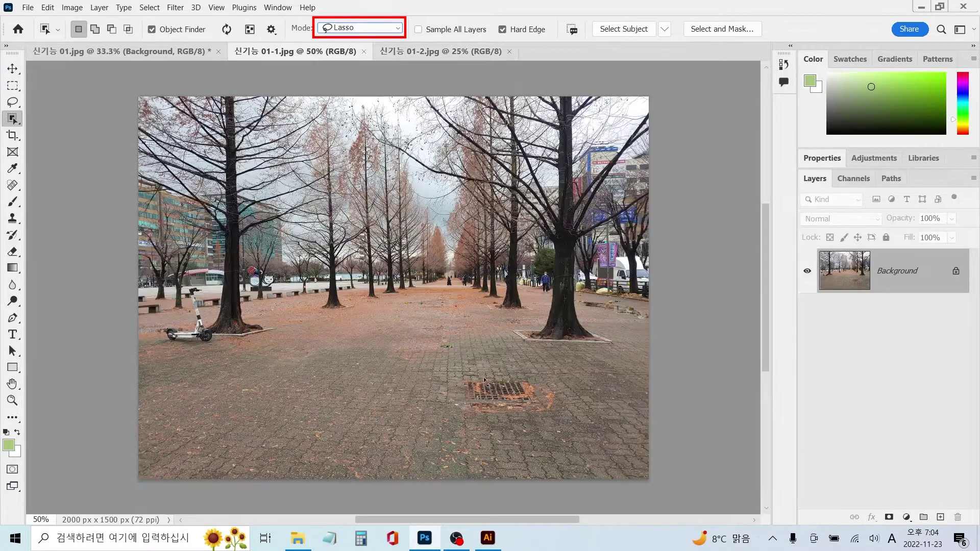
pyautogui.moveTo(490, 380)
pyautogui.mouseDown()
pyautogui.moveTo(453, 393)
pyautogui.moveTo(485, 414)
pyautogui.moveTo(544, 413)
pyautogui.moveTo(554, 395)
pyautogui.moveTo(540, 381)
pyautogui.moveTo(470, 376)
pyautogui.mouseUp()
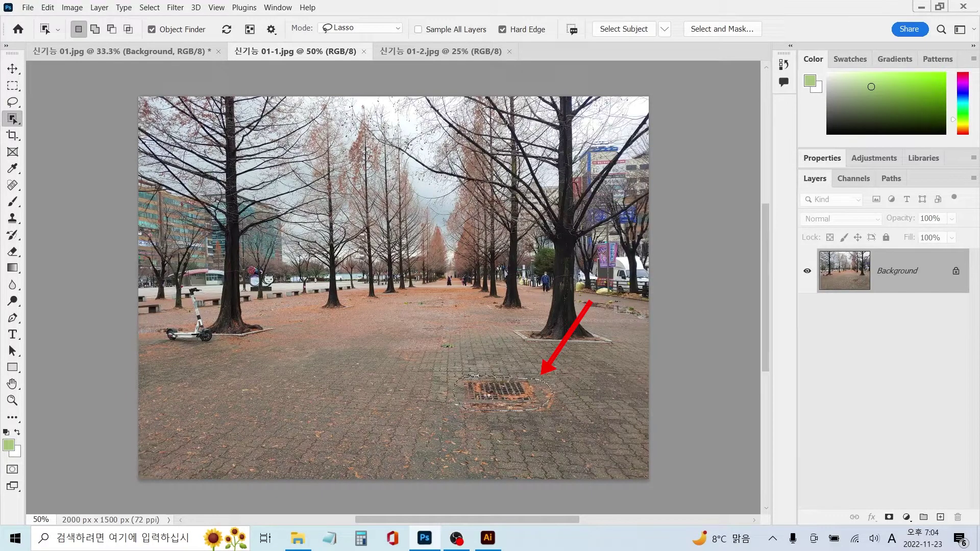
# - Replace the selected drain grate with Content-Aware Fill output to a new layer, and return to the Object Selection Tool
pyautogui.rightClick(490, 393)
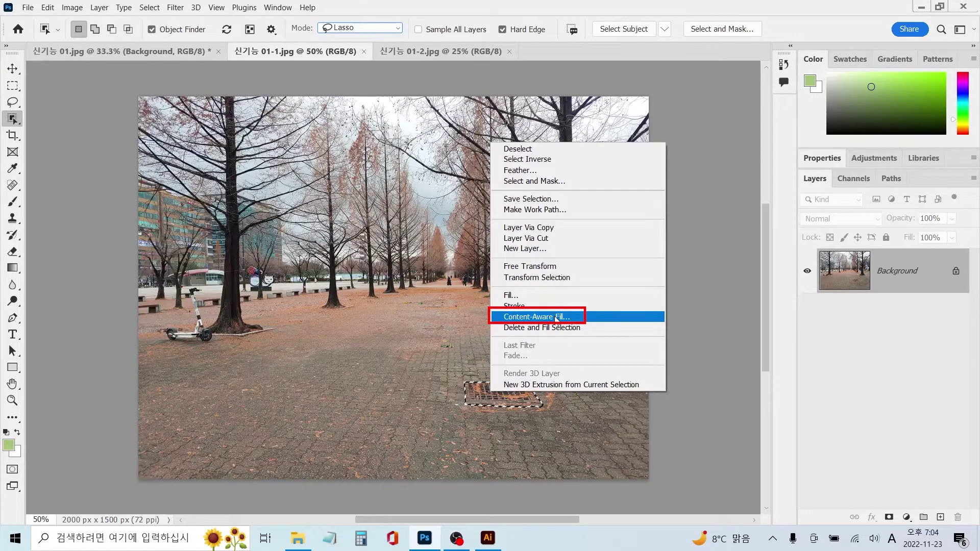
pyautogui.click(556, 317)
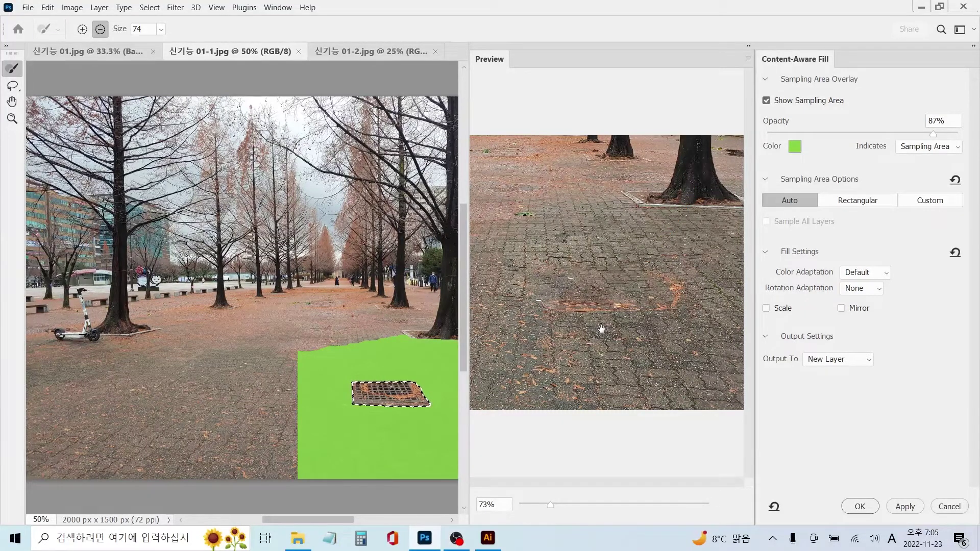
pyautogui.click(906, 508)
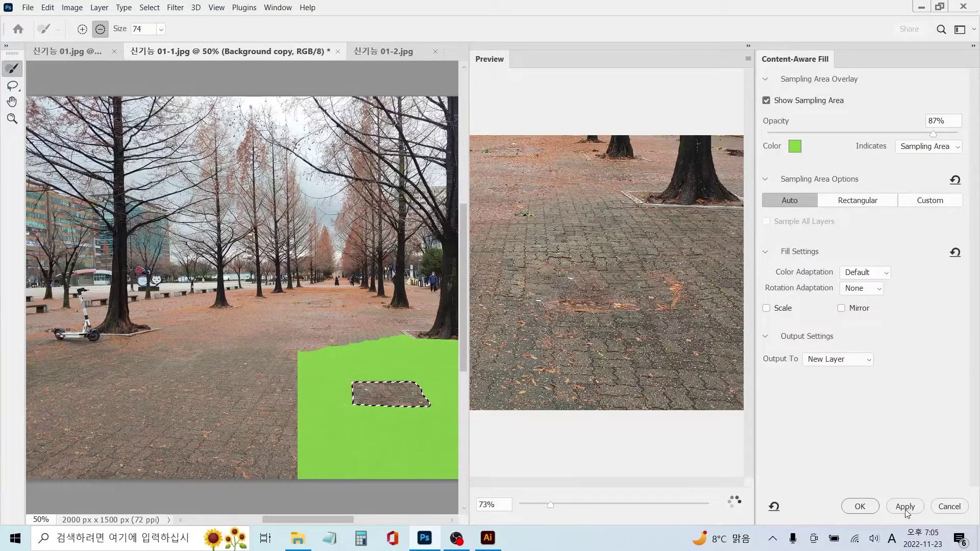
pyautogui.click(860, 506)
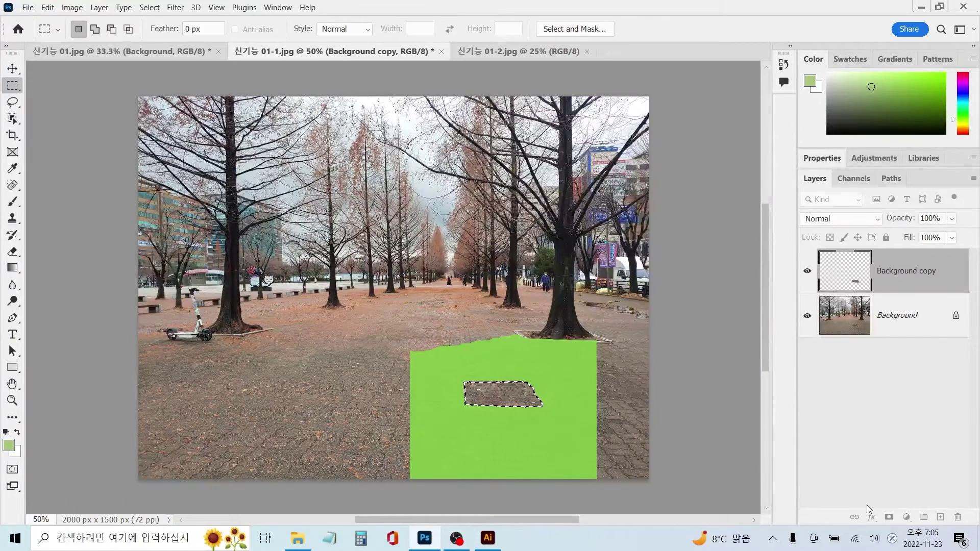
pyautogui.press('w')
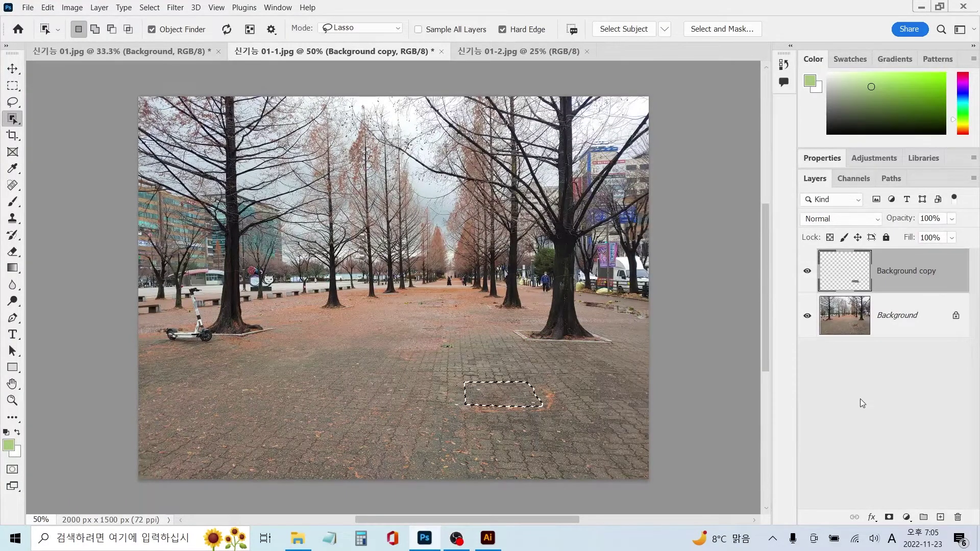
# - In 신기능 01-2.jpg, select the entire sky with the Object Selection Tool
pyautogui.click(525, 50)
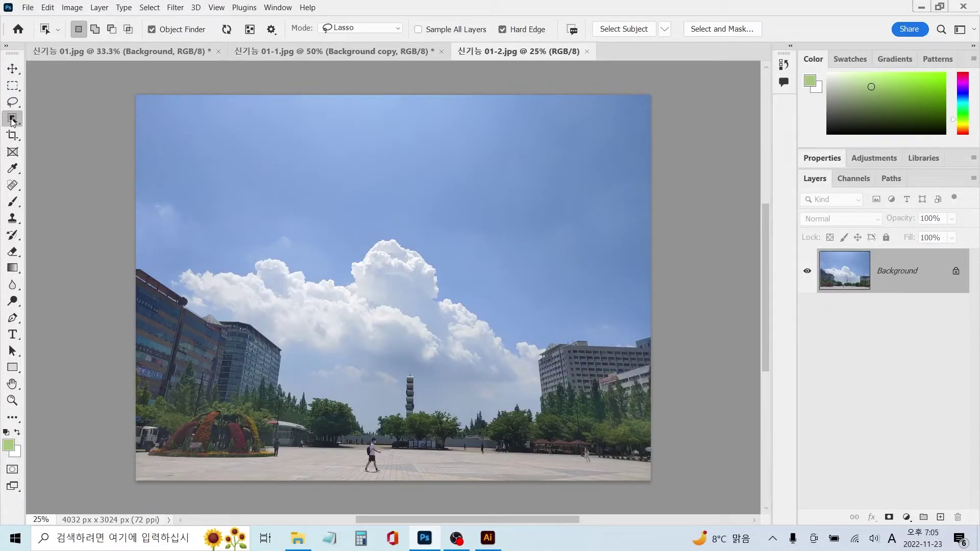
pyautogui.rightClick(13, 120)
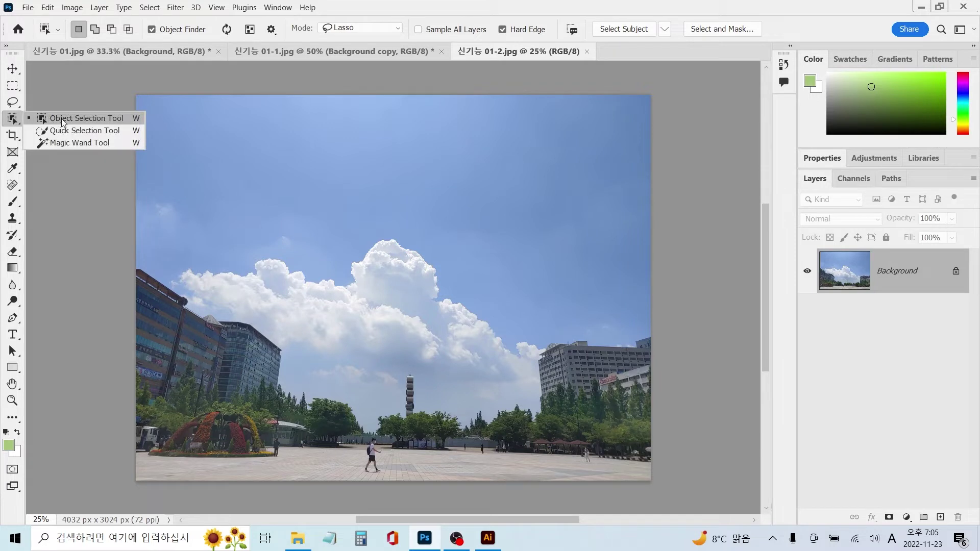
pyautogui.click(62, 119)
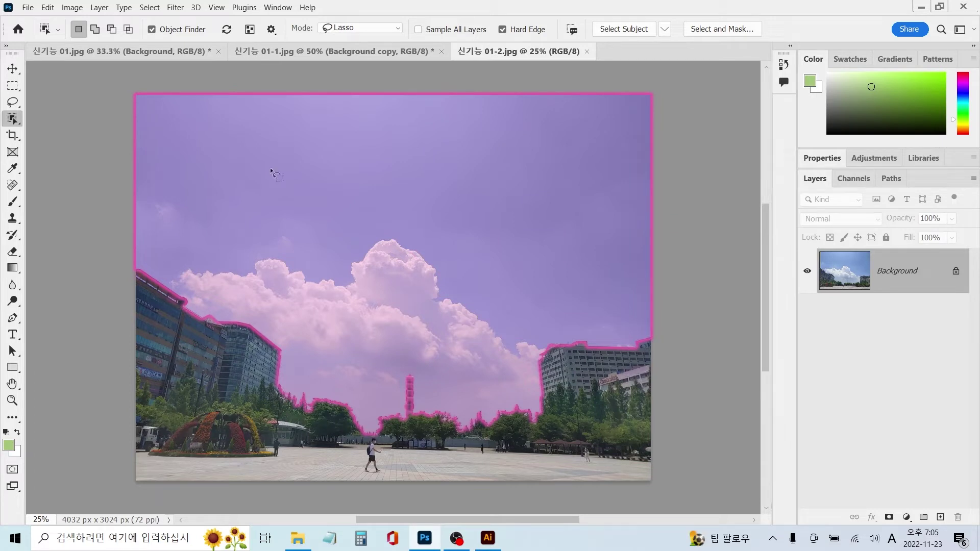
pyautogui.click(270, 167)
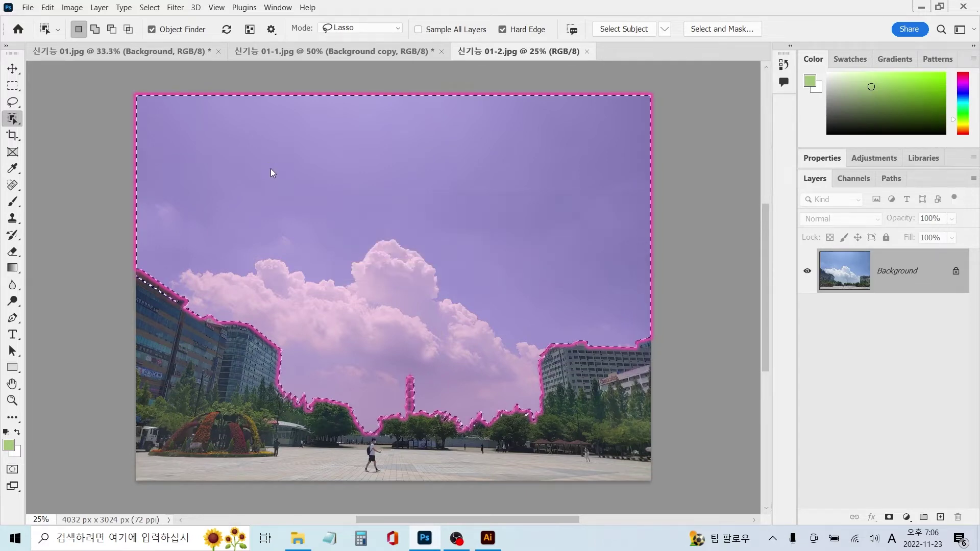
# - Replace the selected sky with the orange-clouded sky from the Sunsets presets, output to new layers, and deselect
pyautogui.click(48, 8)
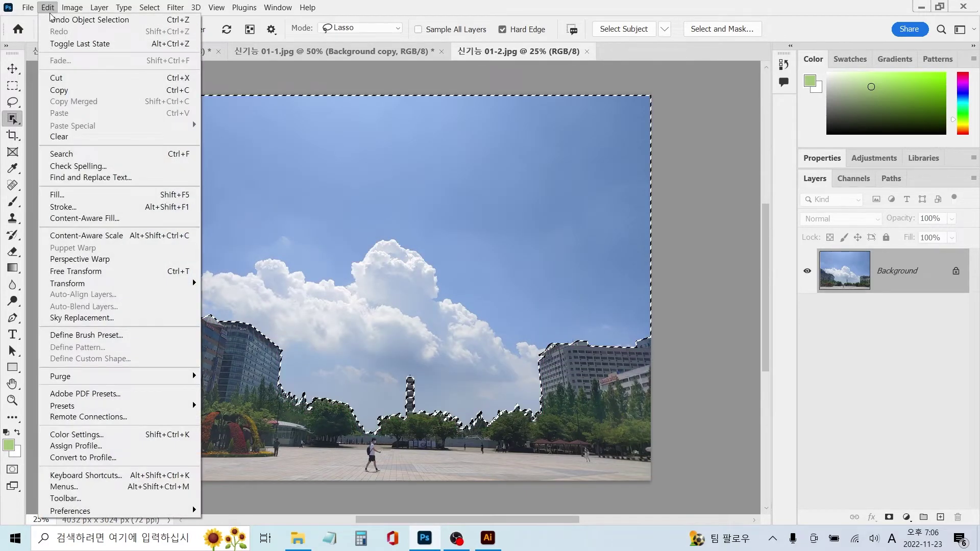
pyautogui.click(103, 319)
pyautogui.click(710, 111)
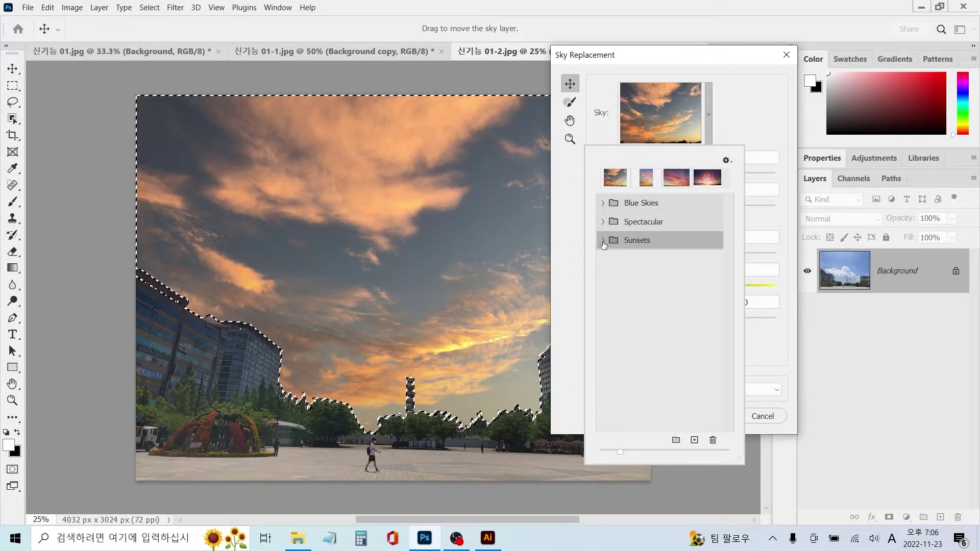
pyautogui.click(603, 242)
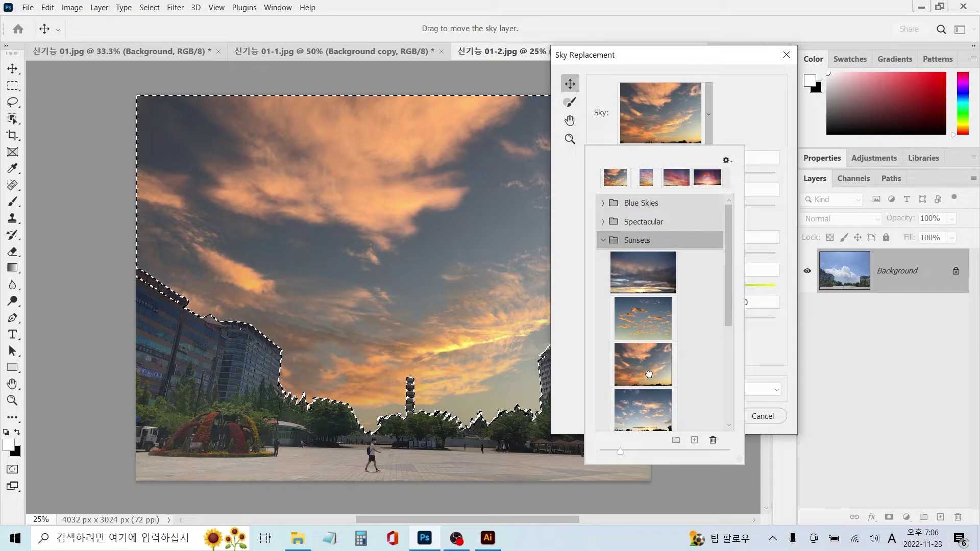
pyautogui.click(648, 374)
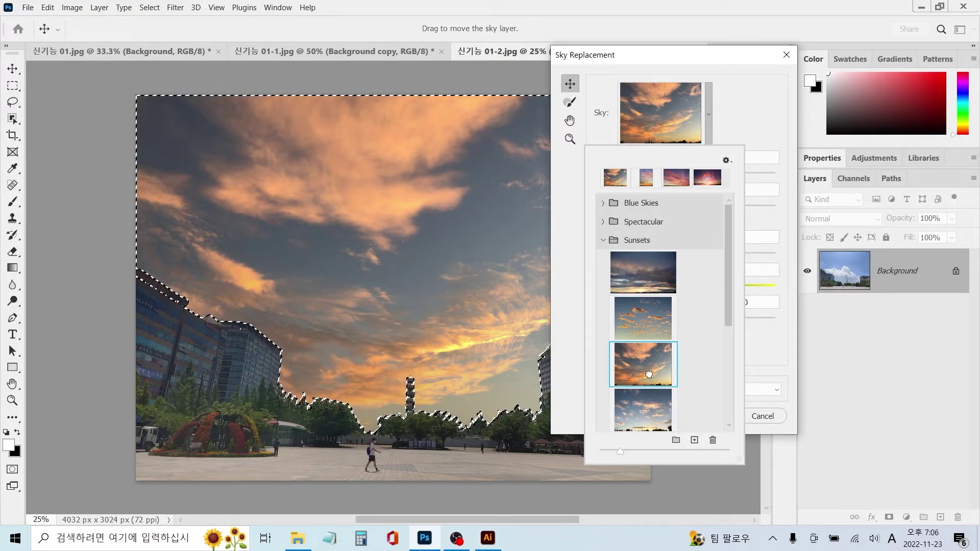
pyautogui.press('Return')
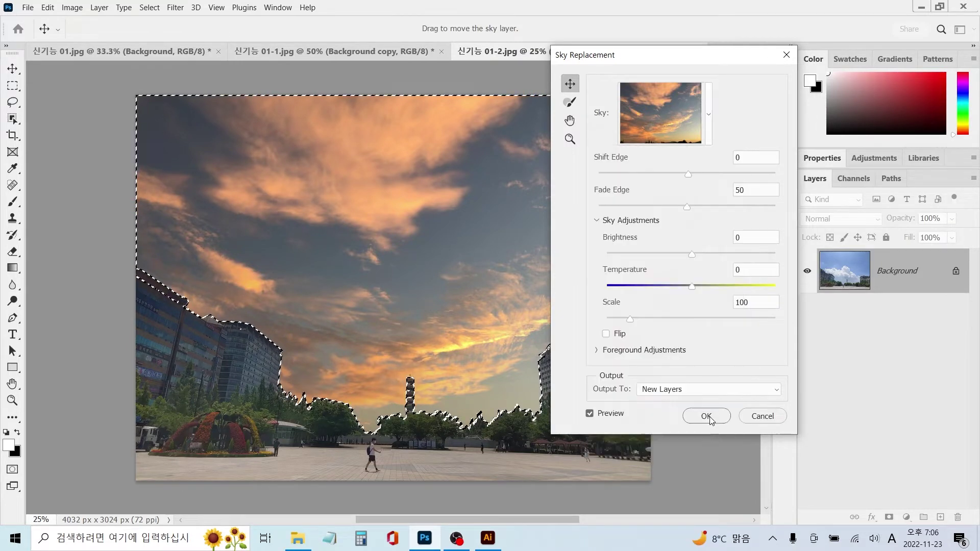
pyautogui.click(707, 417)
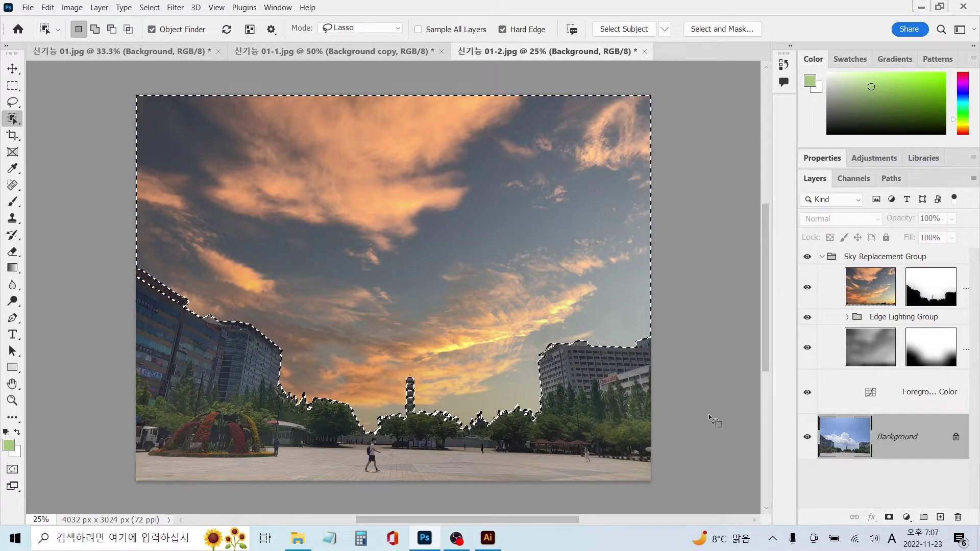
pyautogui.hotkey('ctrl', 'd')
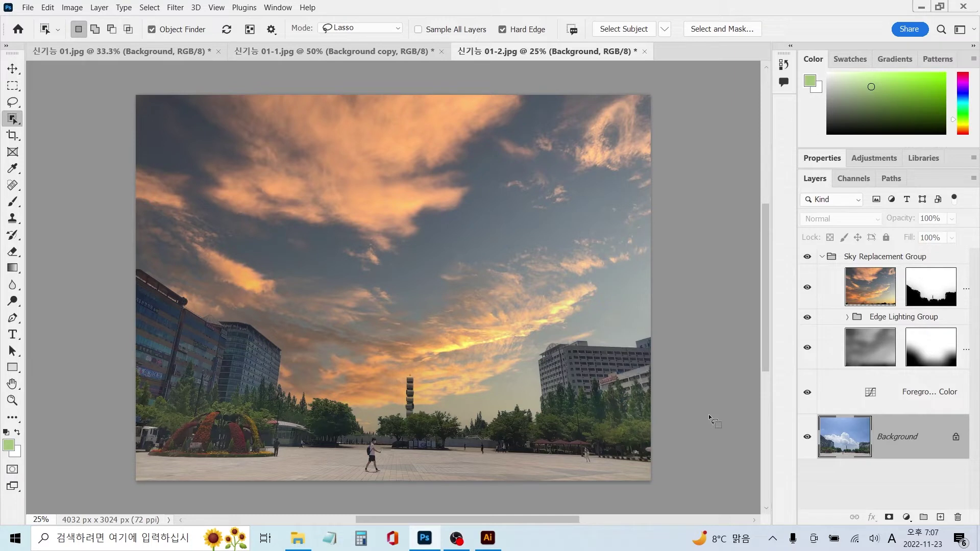
# - Compare the replaced sky with the original photo by isolating the Background layer and showing all layers again
pyautogui.keyDown('alt'); pyautogui.click(808, 438); pyautogui.keyUp('alt')
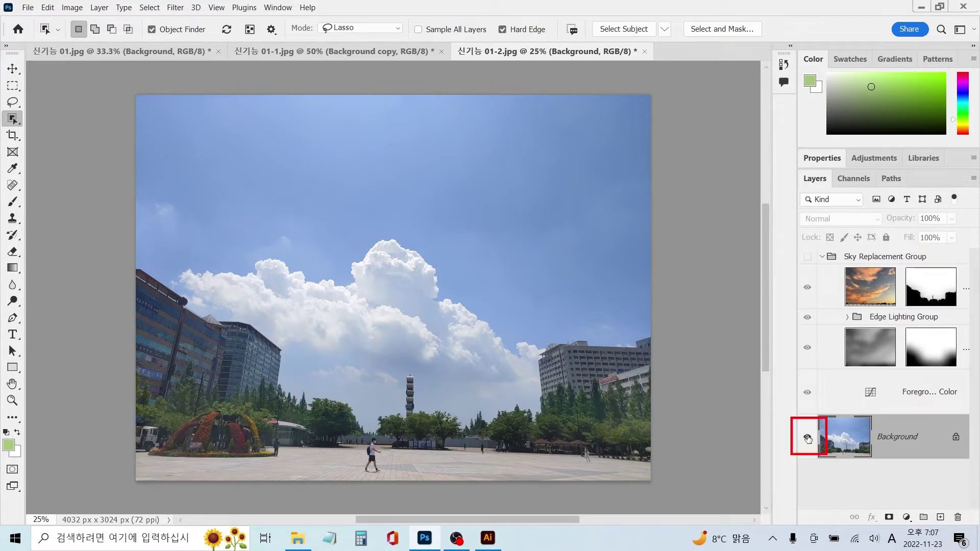
pyautogui.press('alt')
pyautogui.keyDown('alt'); pyautogui.click(808, 438); pyautogui.keyUp('alt')
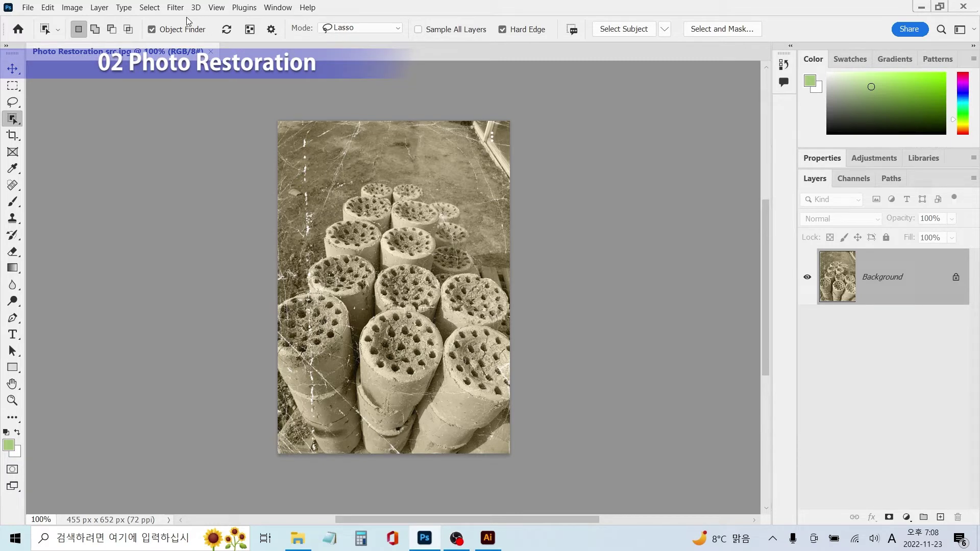
# - Restore Photo Restoration src.jpg with the Photo Restoration neural filter, setting scratch reduction to 22 and outputting to the current layer
pyautogui.click(176, 8)
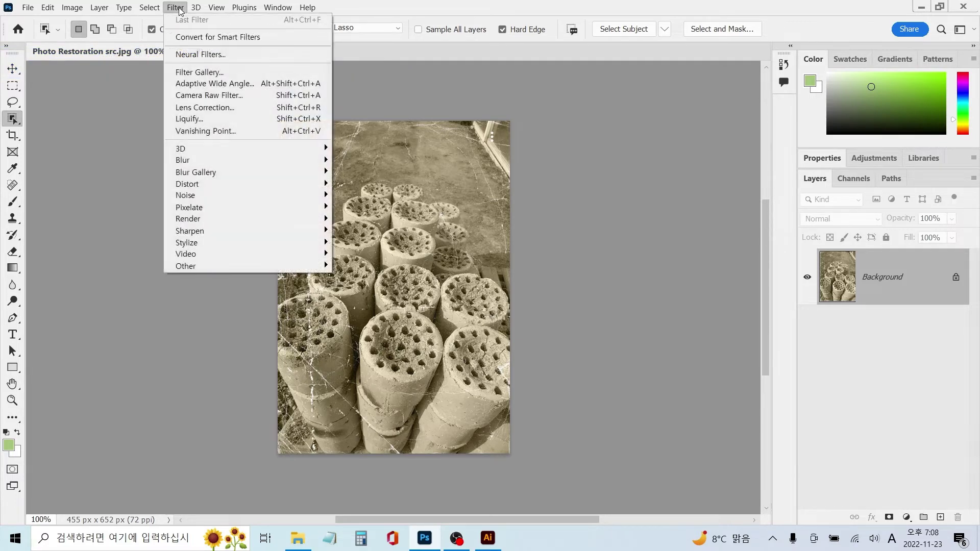
pyautogui.click(203, 56)
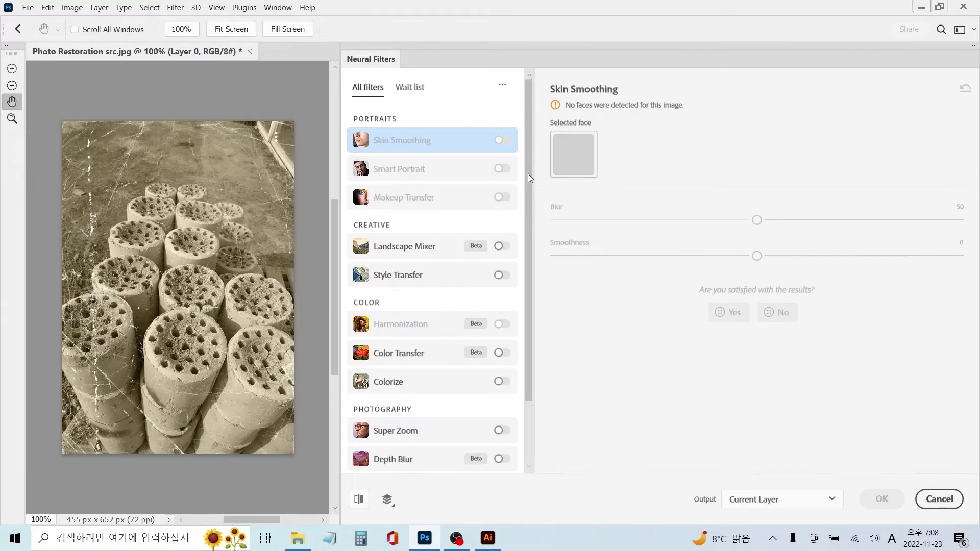
pyautogui.moveTo(528, 174); pyautogui.dragTo(526, 255)
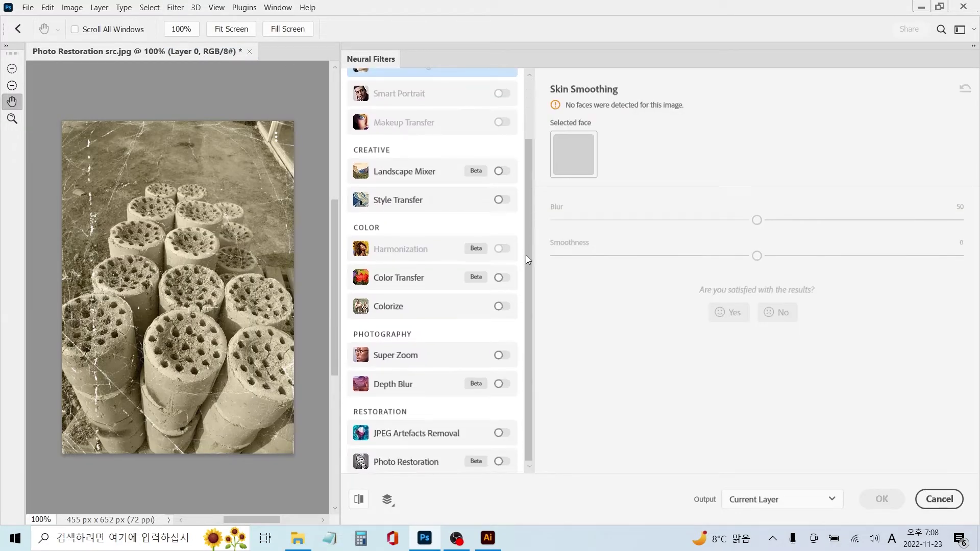
pyautogui.click(499, 463)
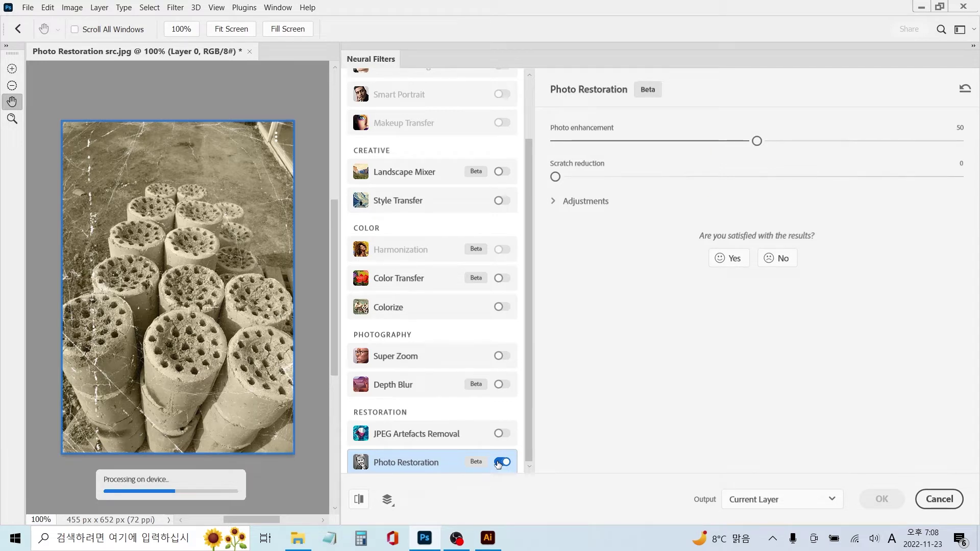
pyautogui.moveTo(555, 176); pyautogui.dragTo(644, 177)
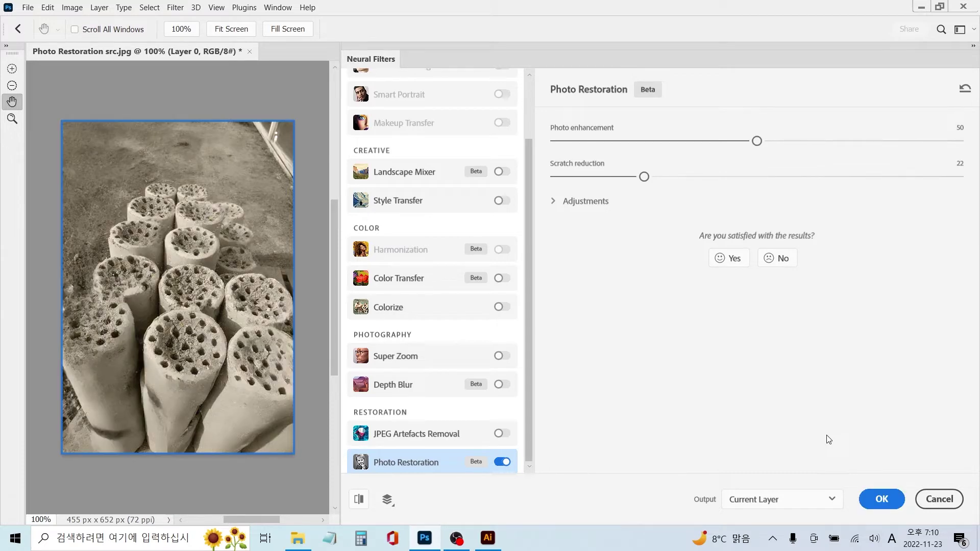
pyautogui.click(879, 498)
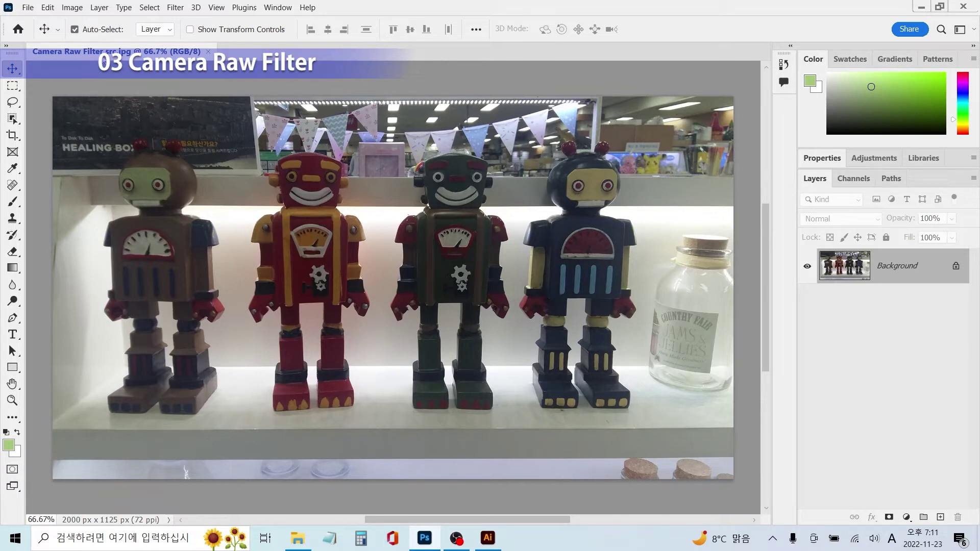
# - Open Camera Raw Filter src.jpg in the Camera Raw Filter, dismiss the masking tour and create a Subject mask of the robots
pyautogui.click(176, 8)
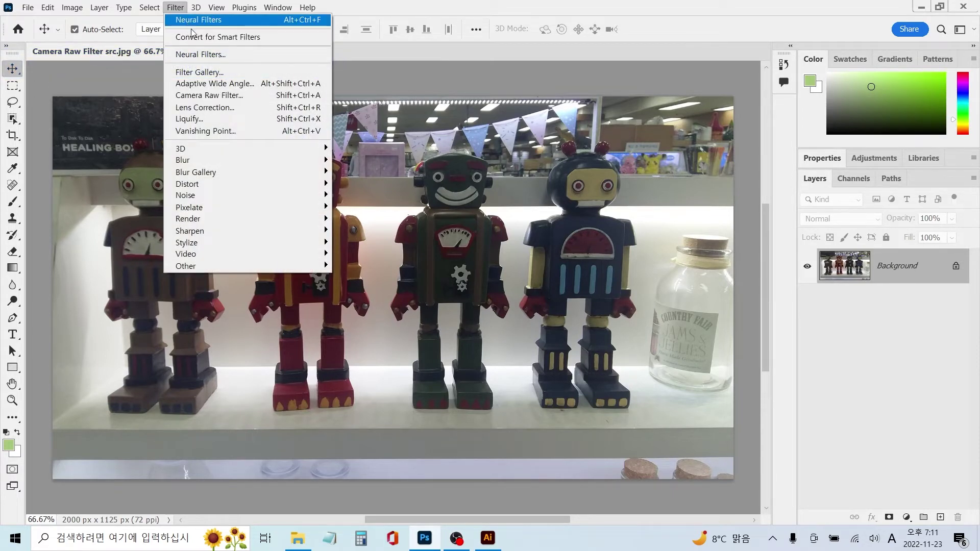
pyautogui.click(227, 96)
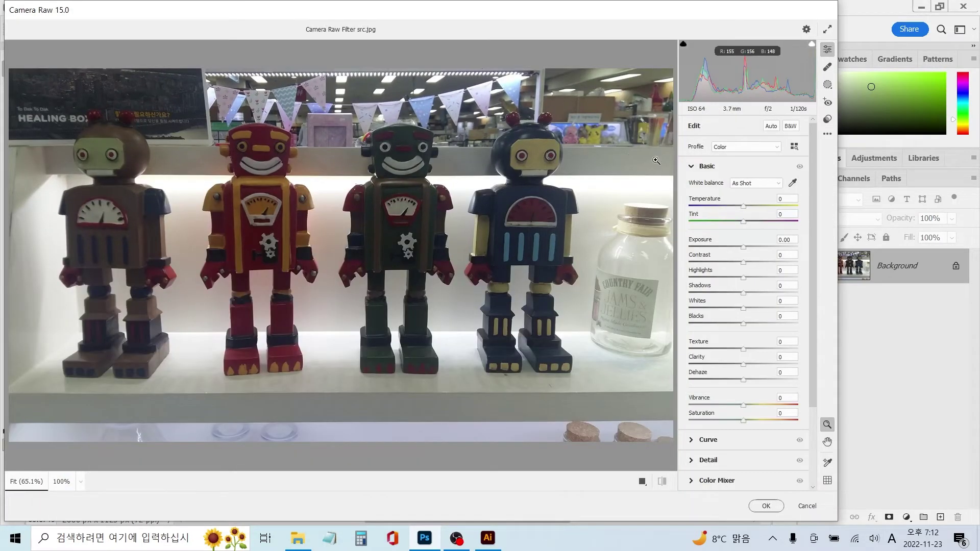
pyautogui.click(828, 84)
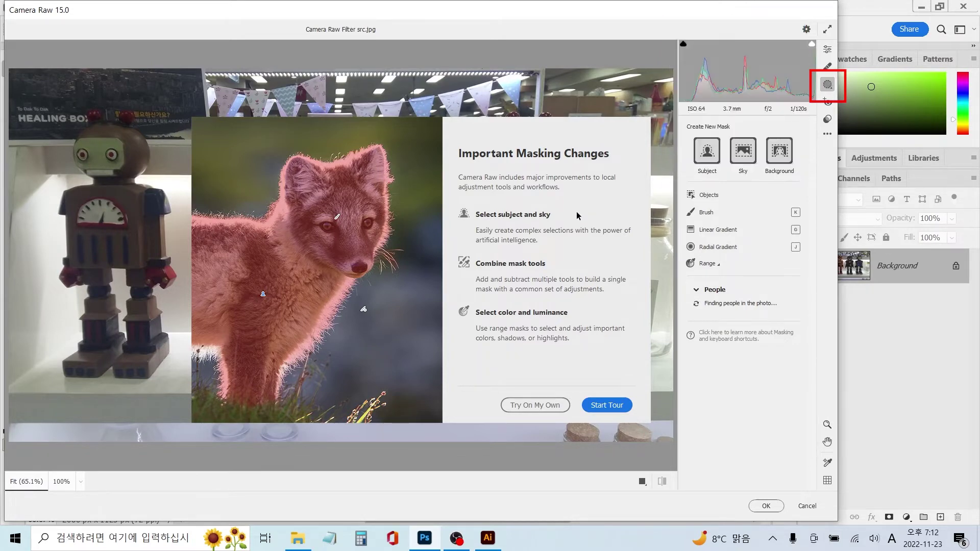
pyautogui.click(553, 406)
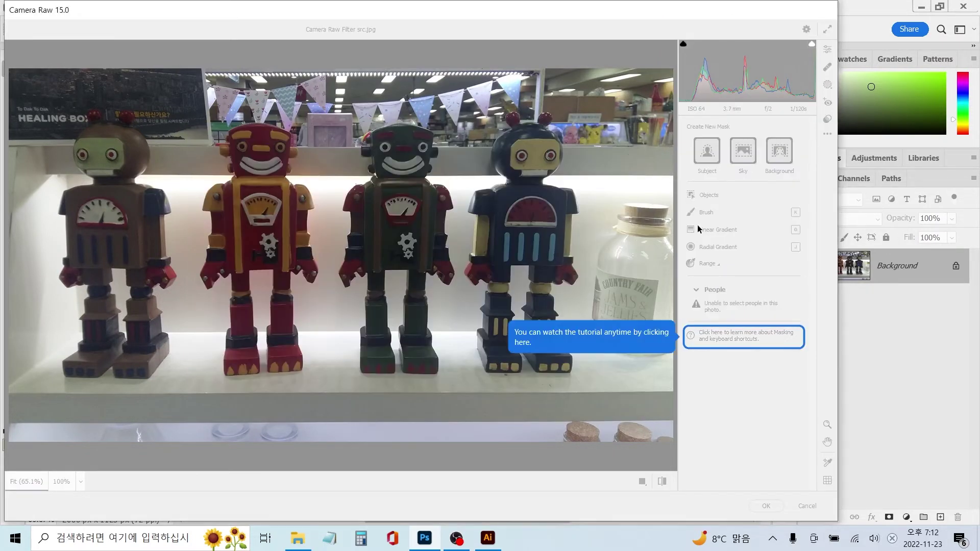
pyautogui.click(717, 155)
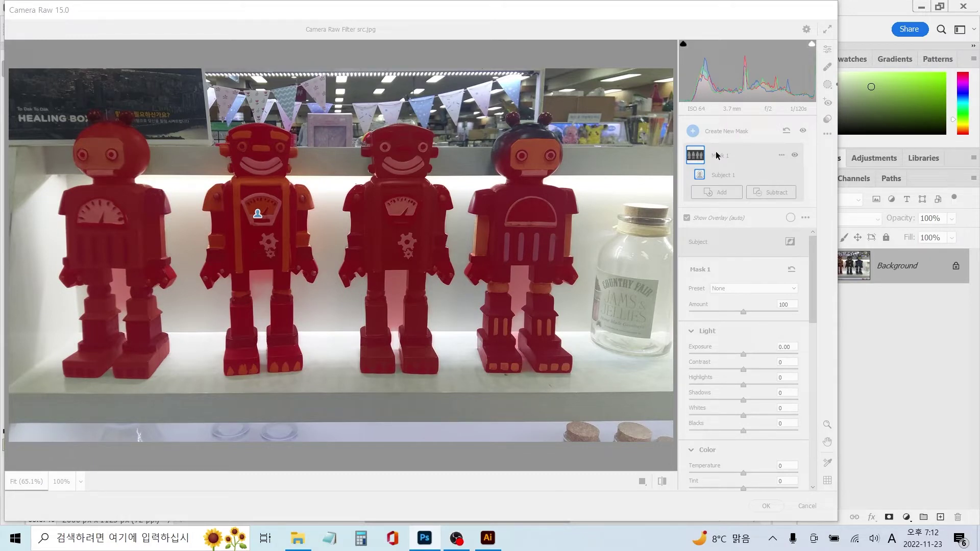
# - Add a subtracting Brush to the robots' subject mask and reduce its brush size to 12
pyautogui.click(778, 195)
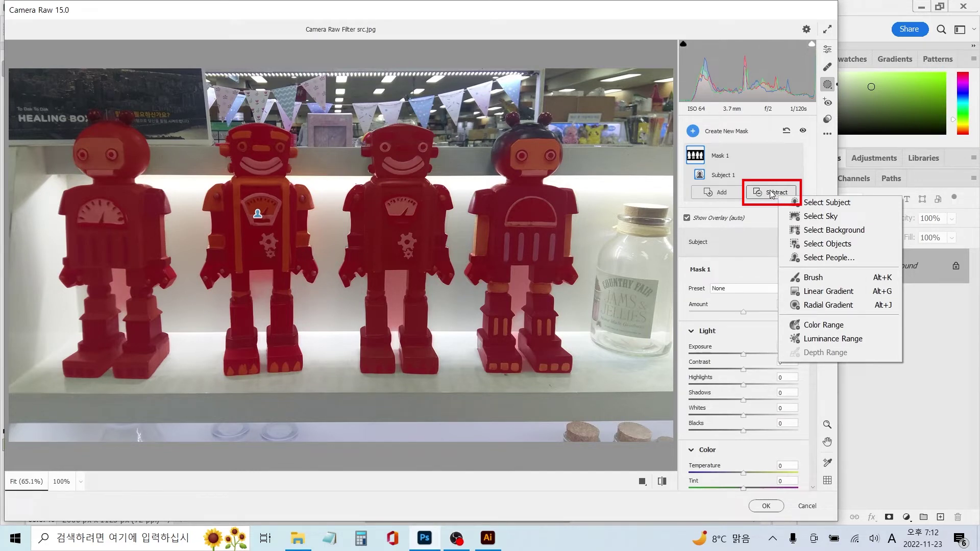
pyautogui.click(817, 283)
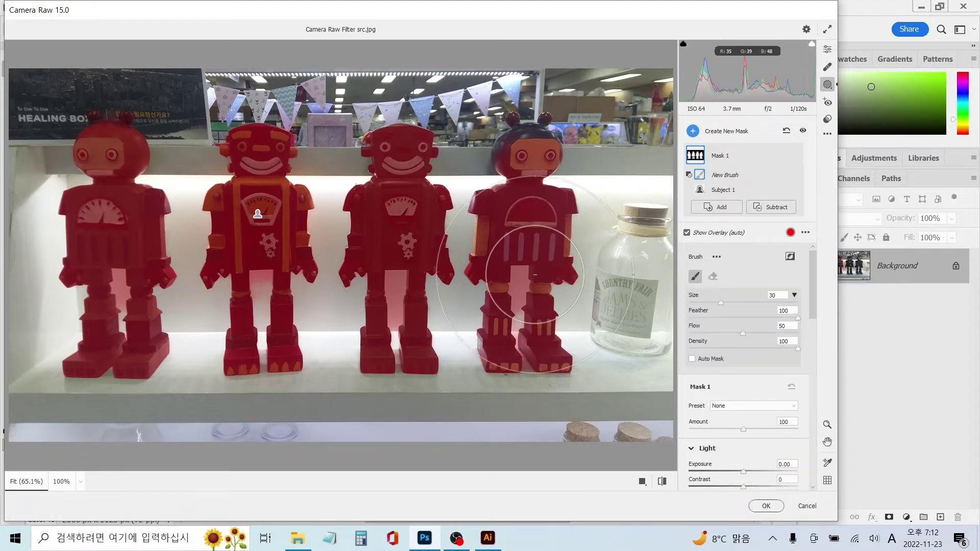
pyautogui.press('[')
pyautogui.press('[')
pyautogui.press('[')
pyautogui.press('[')
pyautogui.press('[')
pyautogui.press('[')
pyautogui.press('[')
pyautogui.press('[')
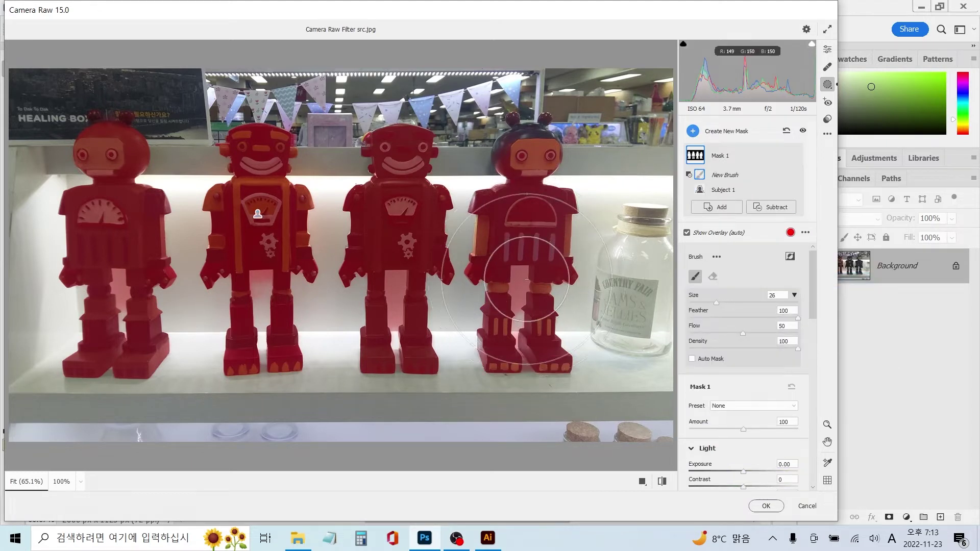
pyautogui.press('[')
pyautogui.press('[')
pyautogui.press('[')
pyautogui.press('[')
pyautogui.press('[')
pyautogui.press('[')
pyautogui.press('[')
pyautogui.press('[')
pyautogui.press('[')
pyautogui.press('[')
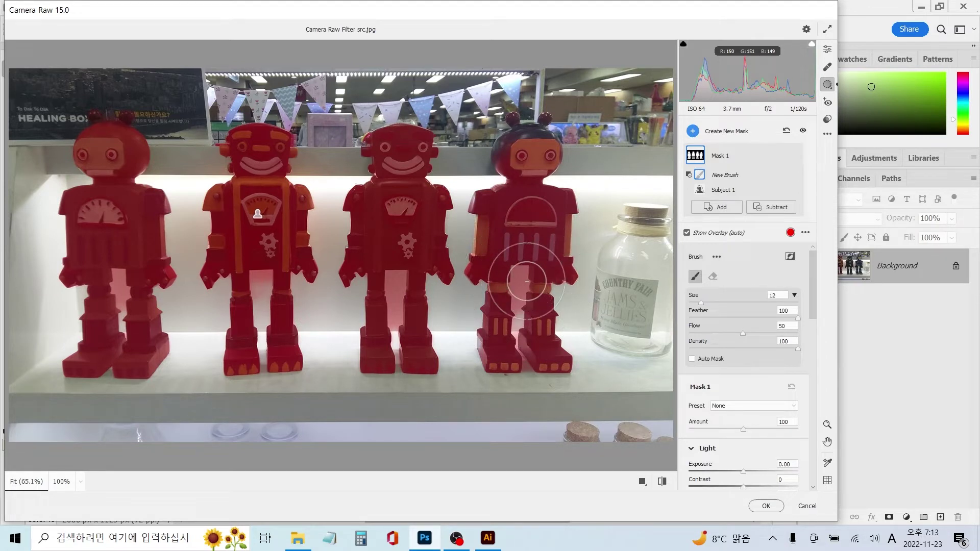
# - Brush the background gaps between the legs of the brown, red and green robots out of the mask at 300% zoom
pyautogui.click(80, 483)
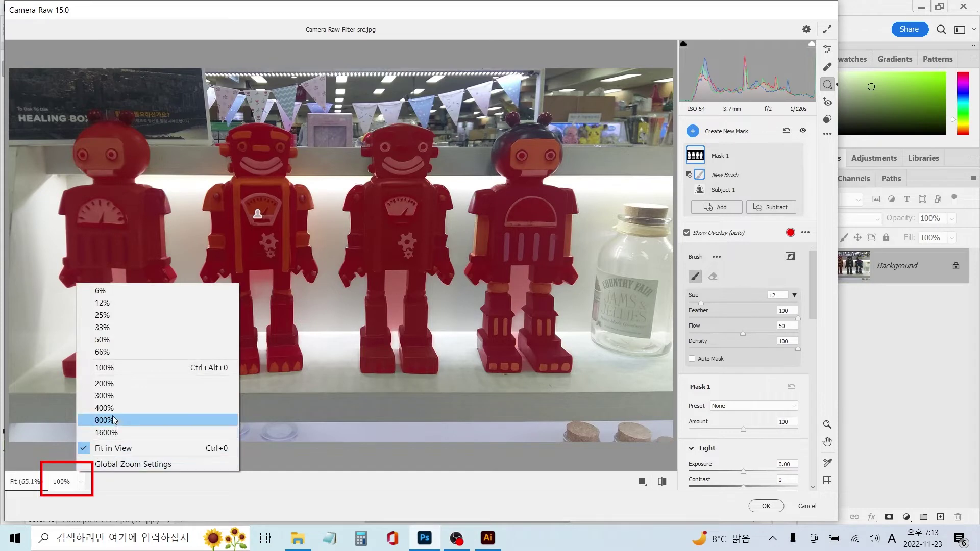
pyautogui.click(104, 396)
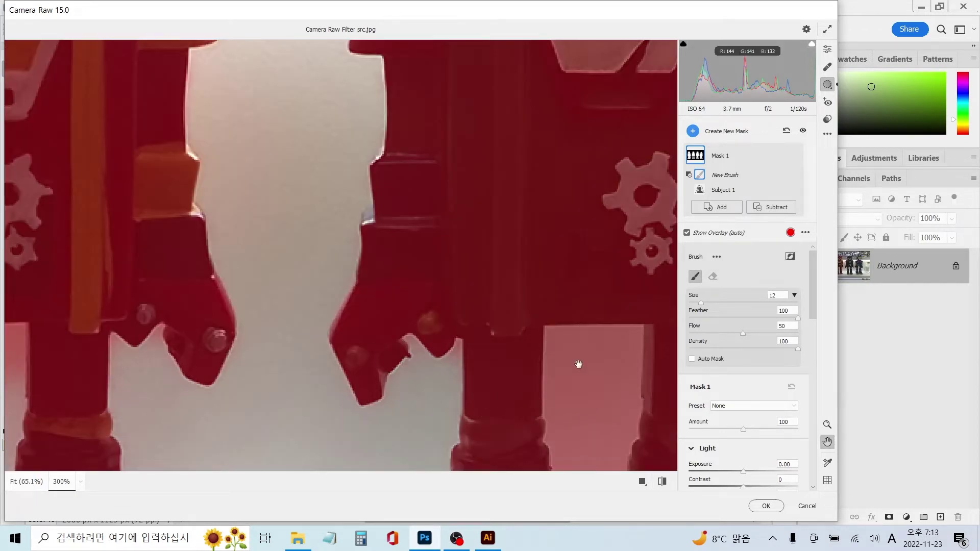
pyautogui.moveTo(579, 369); pyautogui.dragTo(467, 147)
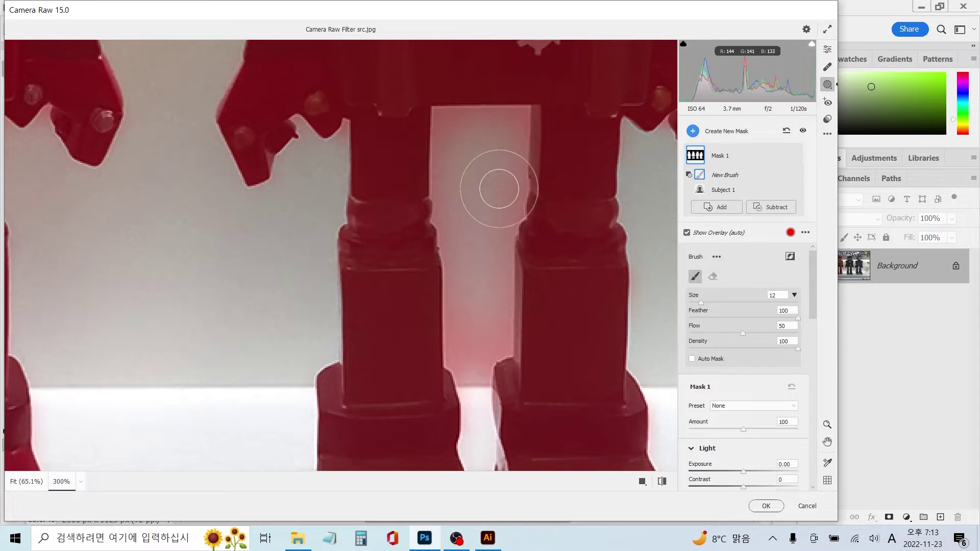
pyautogui.moveTo(499, 189); pyautogui.dragTo(510, 120)
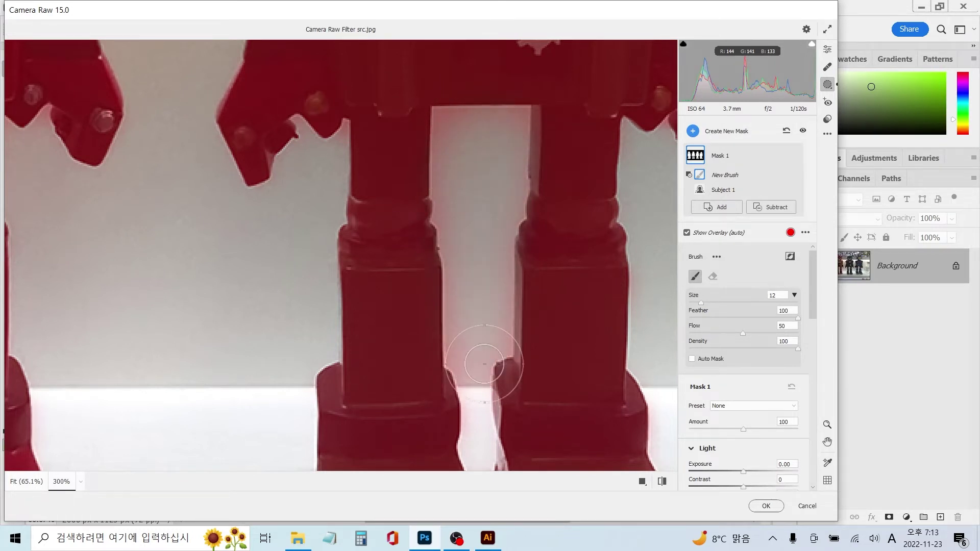
pyautogui.moveTo(470, 219)
pyautogui.mouseDown()
pyautogui.moveTo(383, 205)
pyautogui.moveTo(256, 115)
pyautogui.mouseUp()
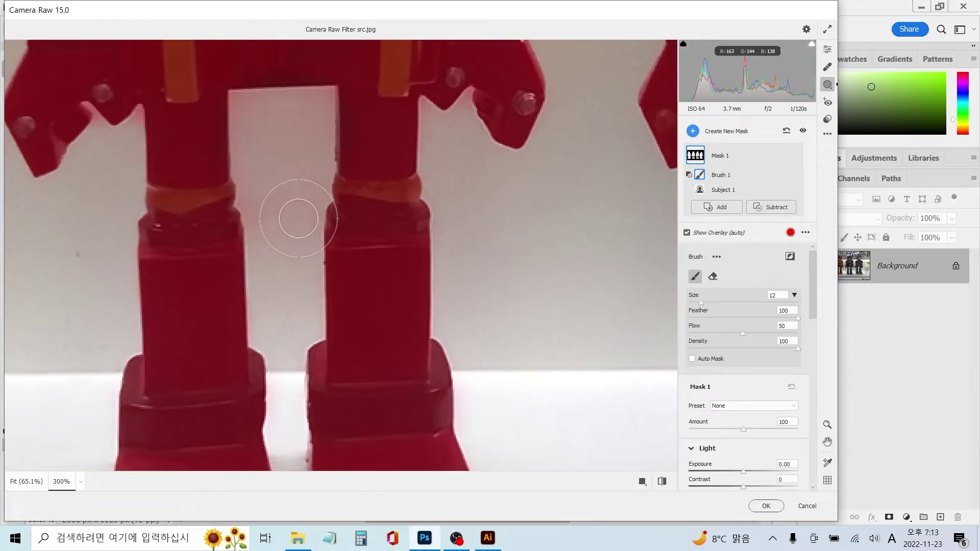
pyautogui.moveTo(158, 258)
pyautogui.mouseDown()
pyautogui.moveTo(559, 271)
pyautogui.moveTo(259, 265)
pyautogui.moveTo(230, 208)
pyautogui.moveTo(320, 204)
pyautogui.mouseUp()
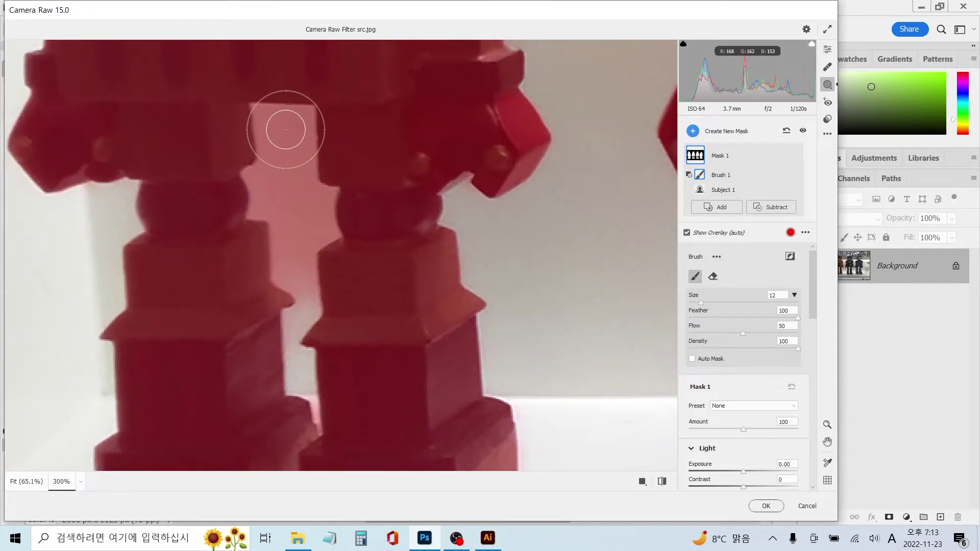
# - Set the masked robots' exposure to +1.35 and contrast to +29, viewing the image at 66%
pyautogui.click(81, 481)
pyautogui.click(79, 496)
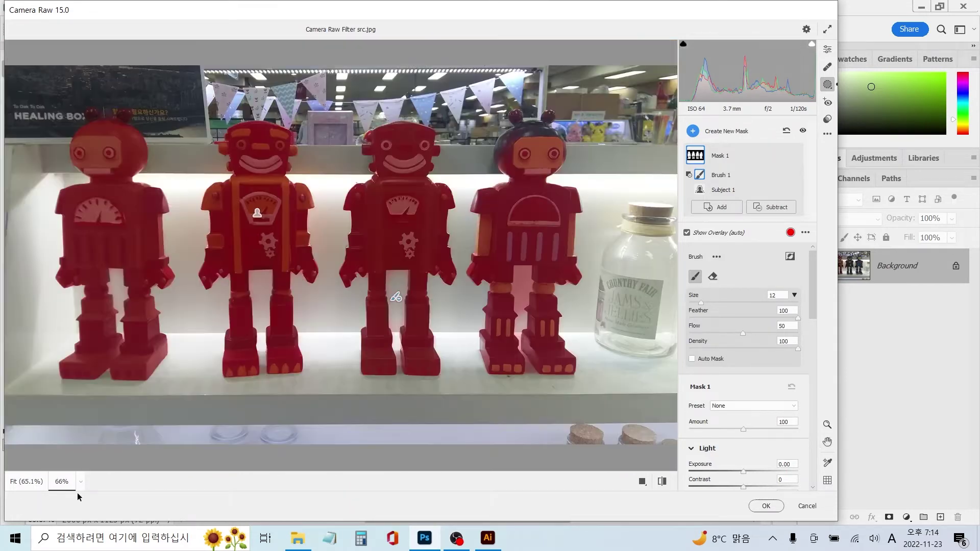
pyautogui.click(80, 483)
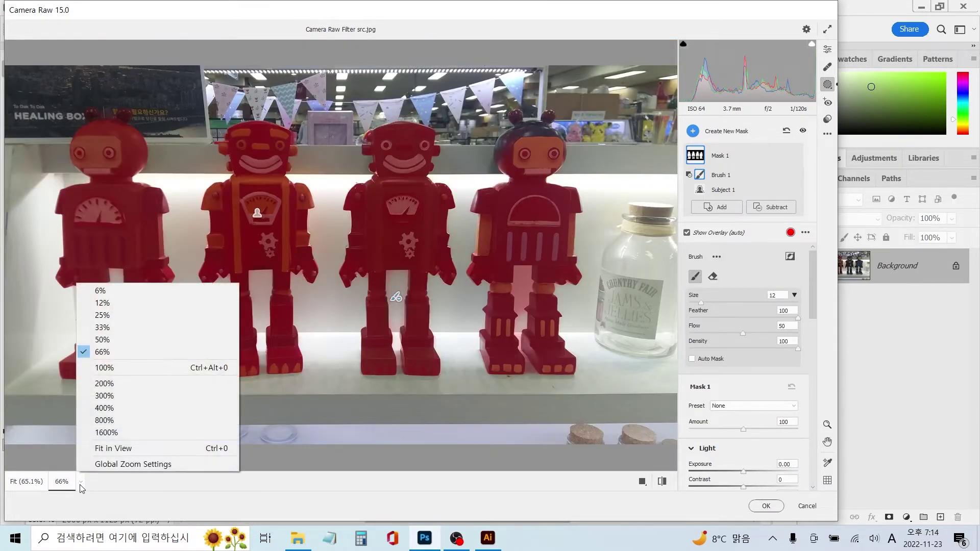
pyautogui.click(111, 352)
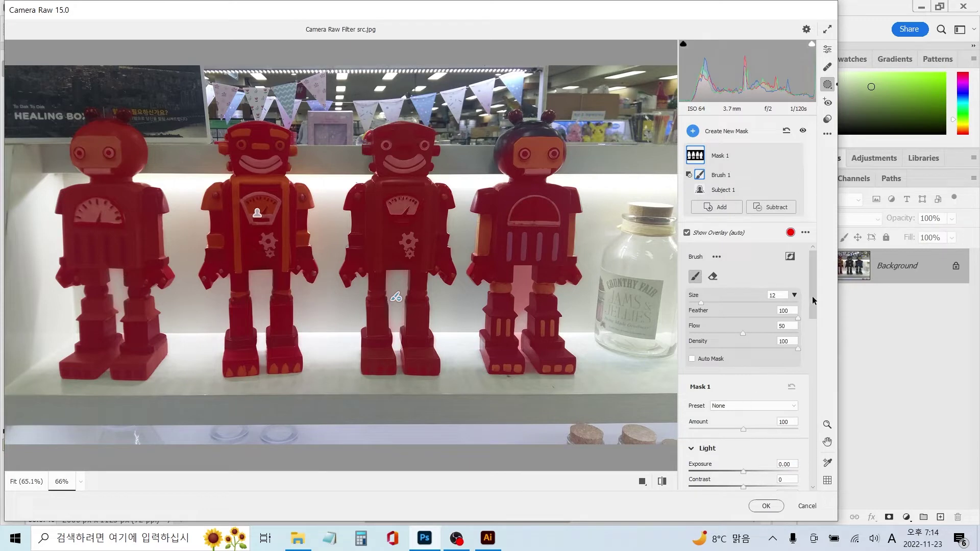
pyautogui.moveTo(812, 299); pyautogui.dragTo(809, 346)
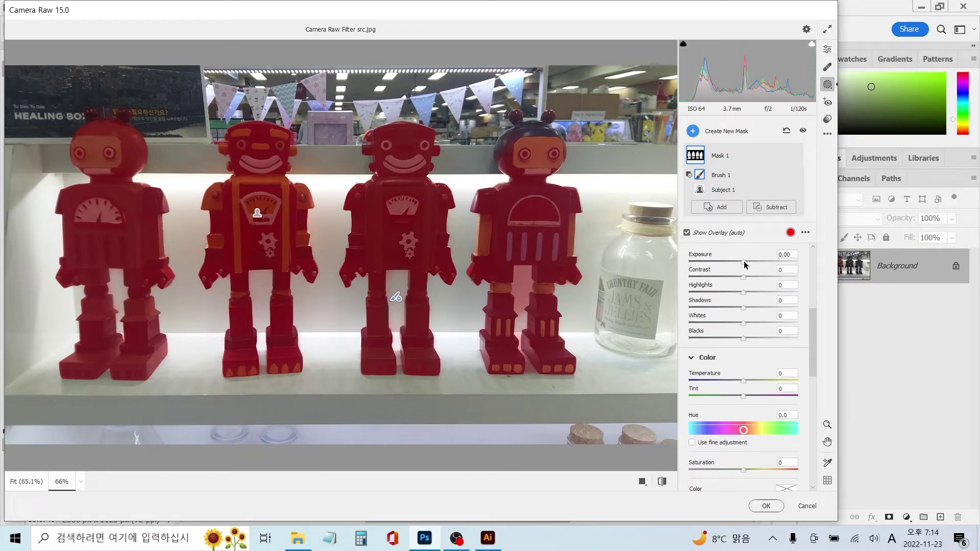
pyautogui.moveTo(745, 265); pyautogui.dragTo(762, 278)
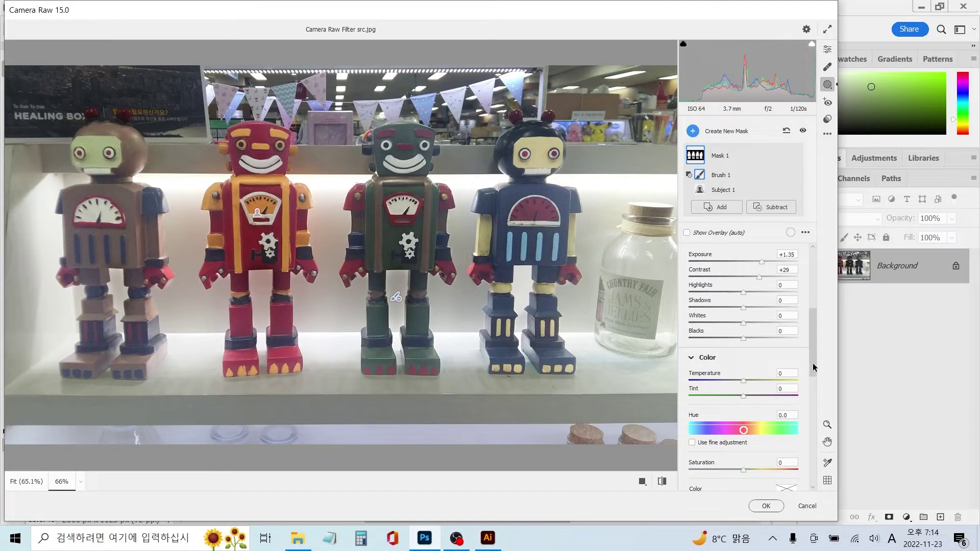
# - Set the masked robots' saturation to +33 and apply the Camera Raw edits
pyautogui.moveTo(813, 363); pyautogui.dragTo(813, 381)
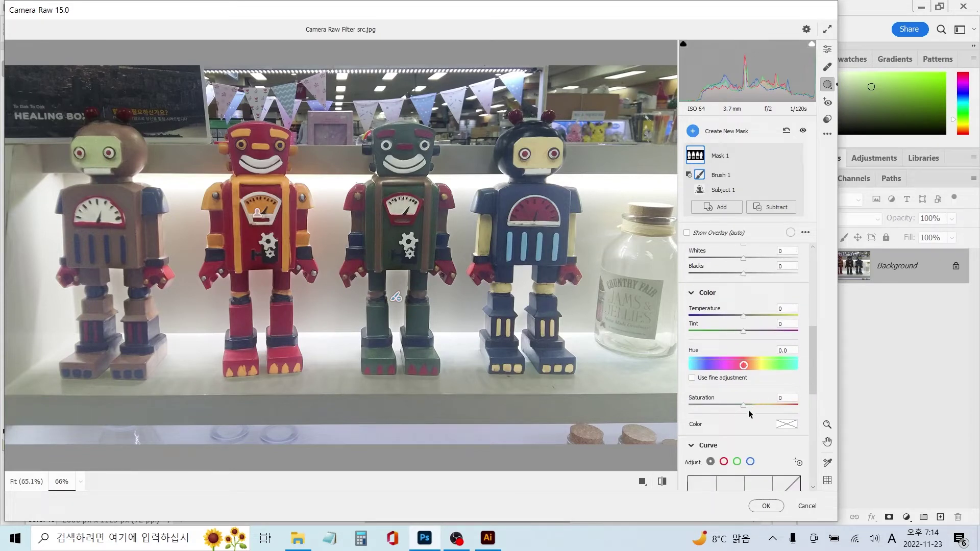
pyautogui.moveTo(745, 406); pyautogui.dragTo(764, 407)
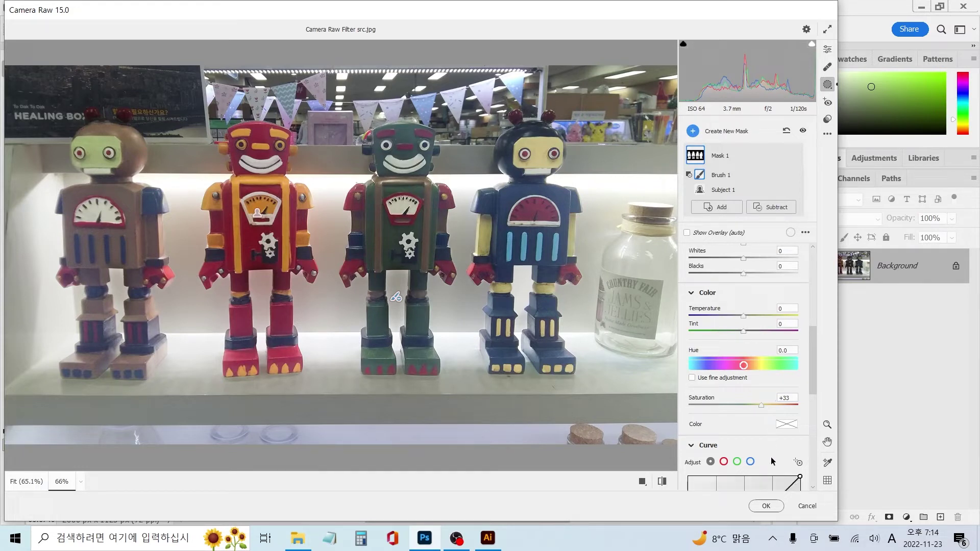
pyautogui.click(766, 506)
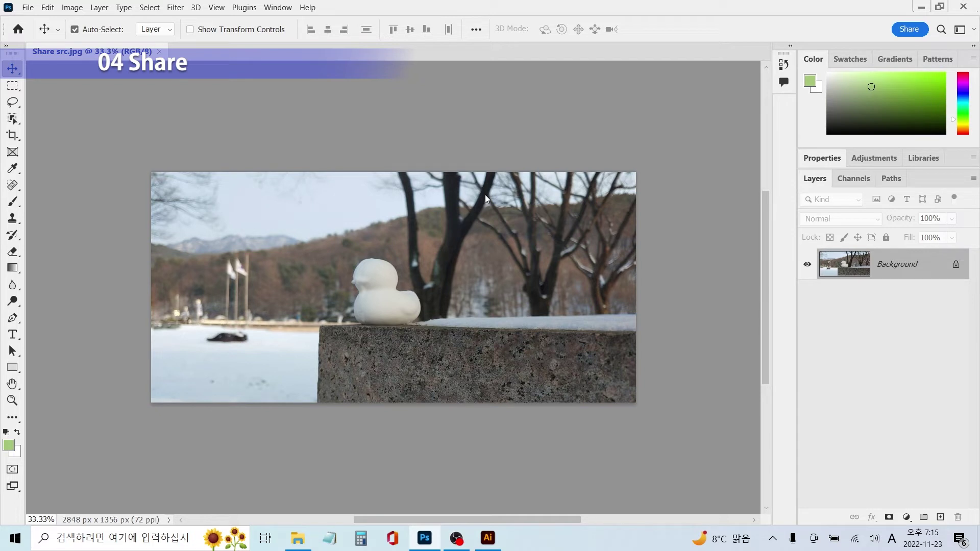
# - Share Share src.jpg for editing by saving it as a Creative Cloud document, and start an invitation to edit
pyautogui.click(910, 31)
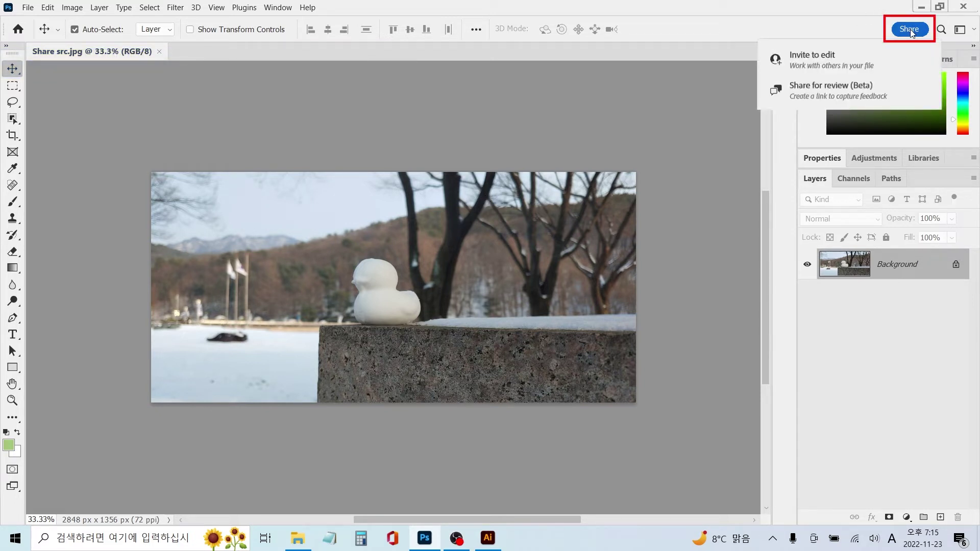
pyautogui.click(830, 59)
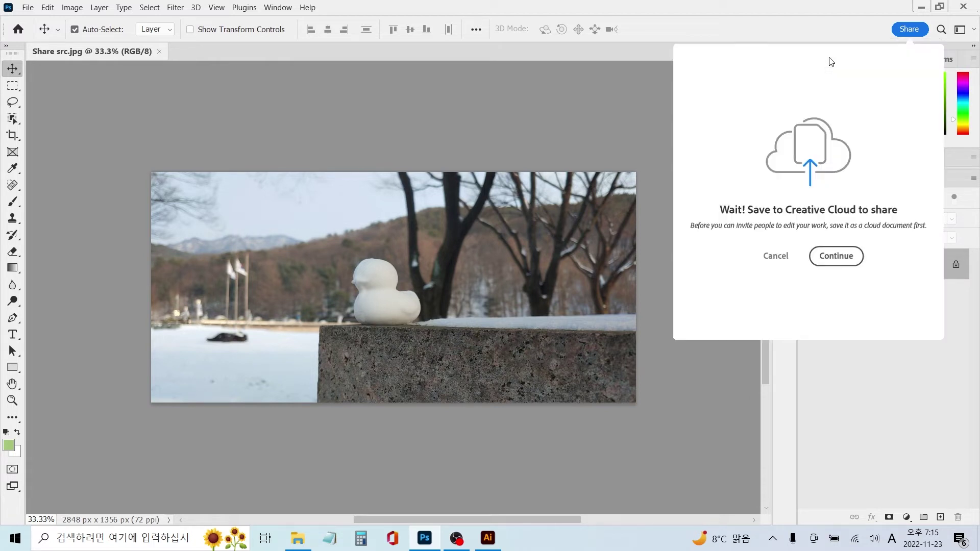
pyautogui.click(836, 256)
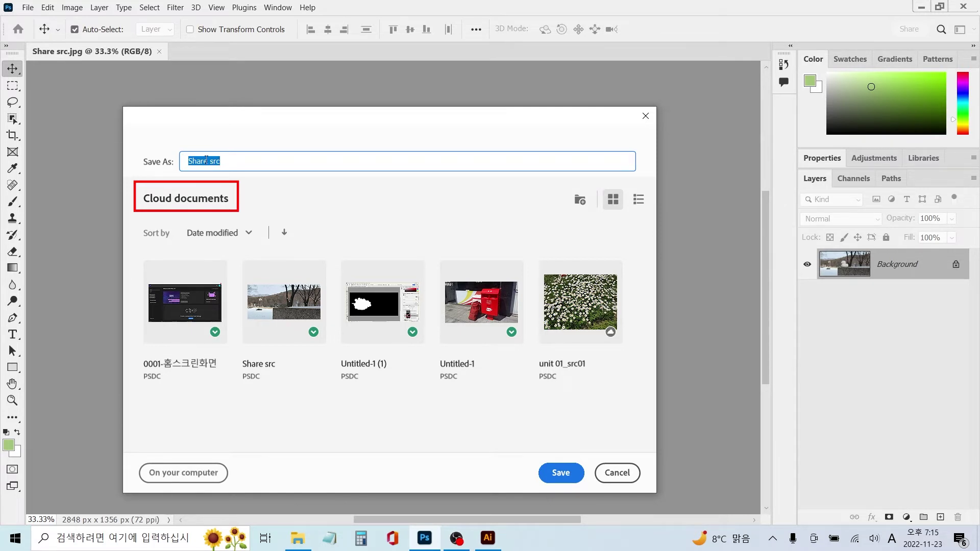
pyautogui.click(560, 474)
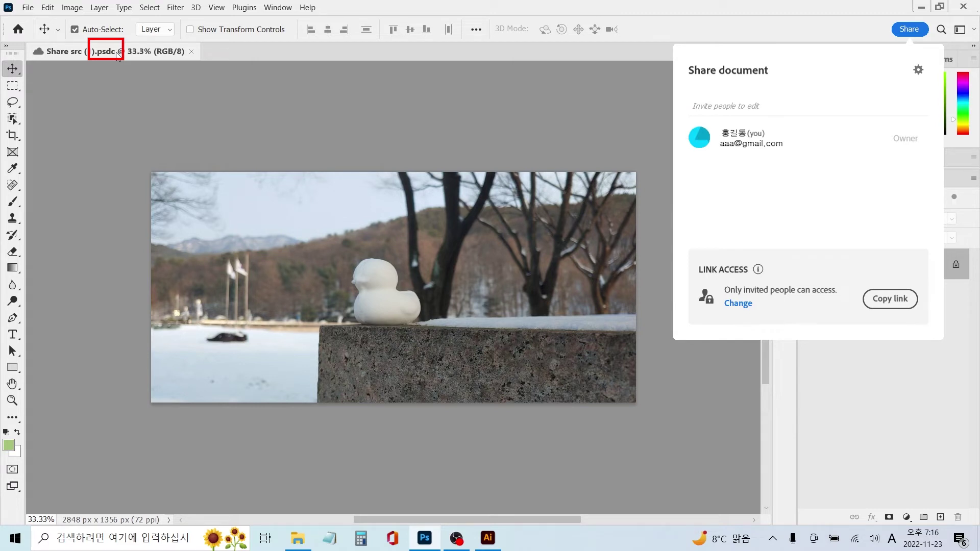
pyautogui.click(777, 111)
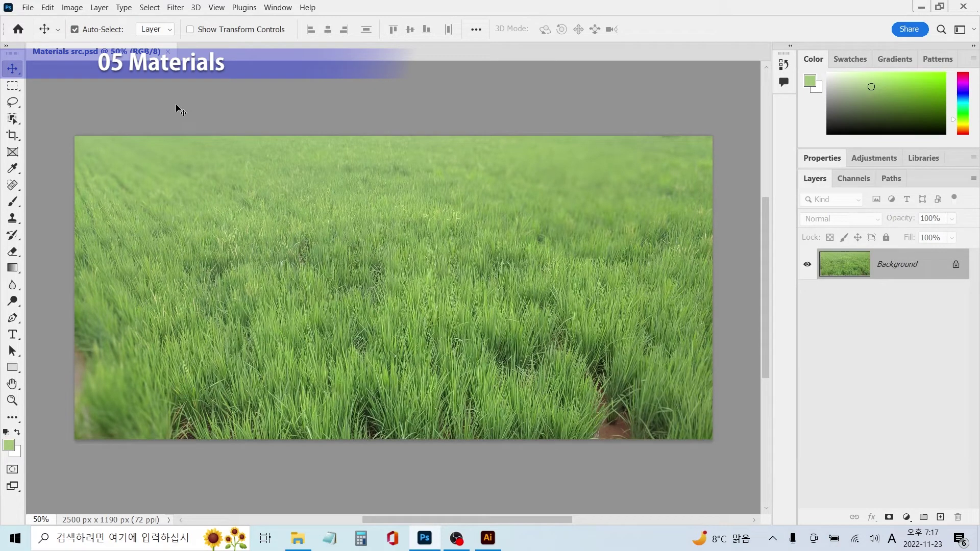
# - Apply the Cross Stitch Adobe Substance material to the grass photo in Materials src.psd
pyautogui.click(284, 11)
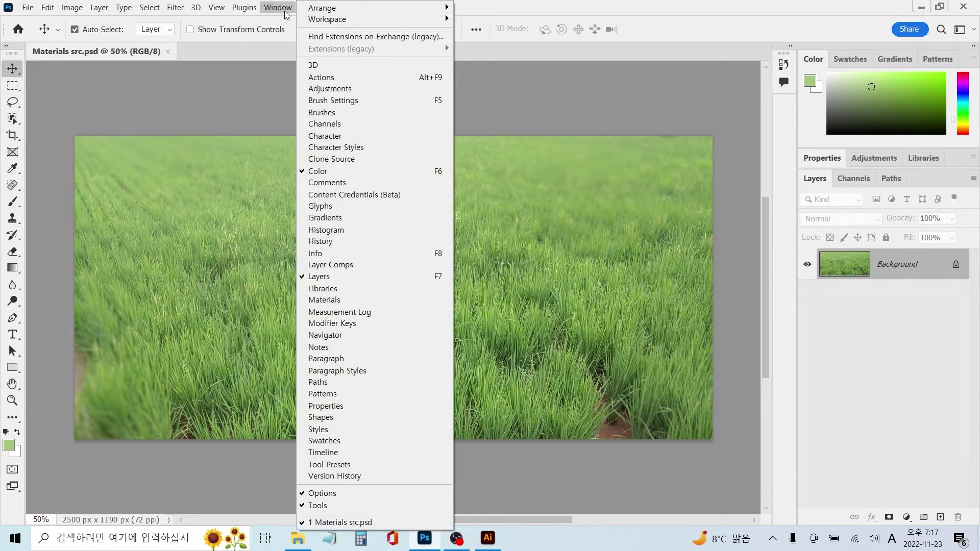
pyautogui.click(328, 304)
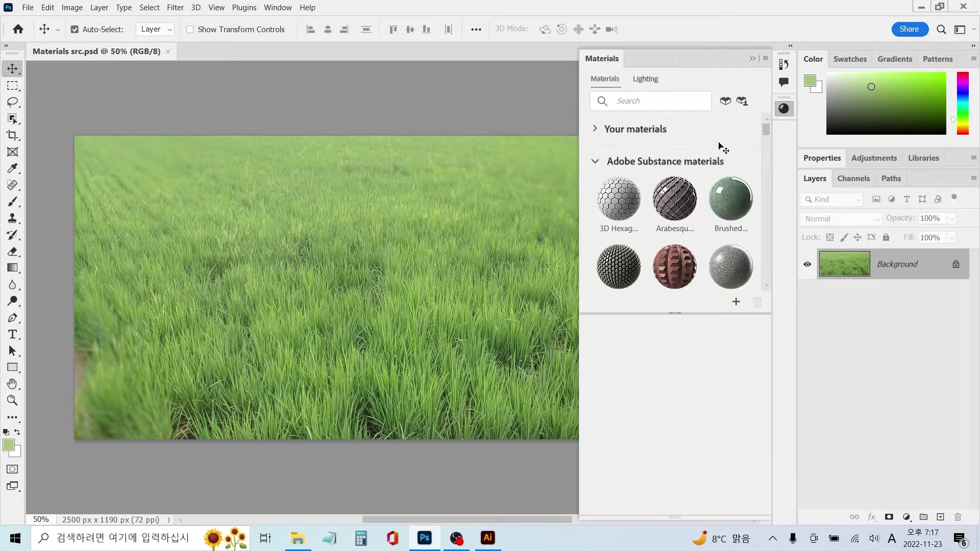
pyautogui.moveTo(765, 131); pyautogui.dragTo(763, 160)
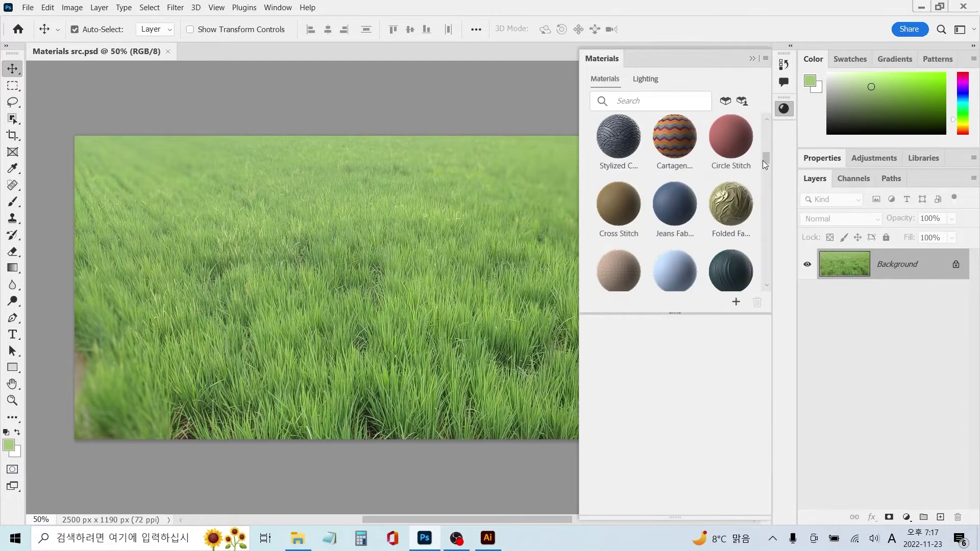
pyautogui.click(616, 220)
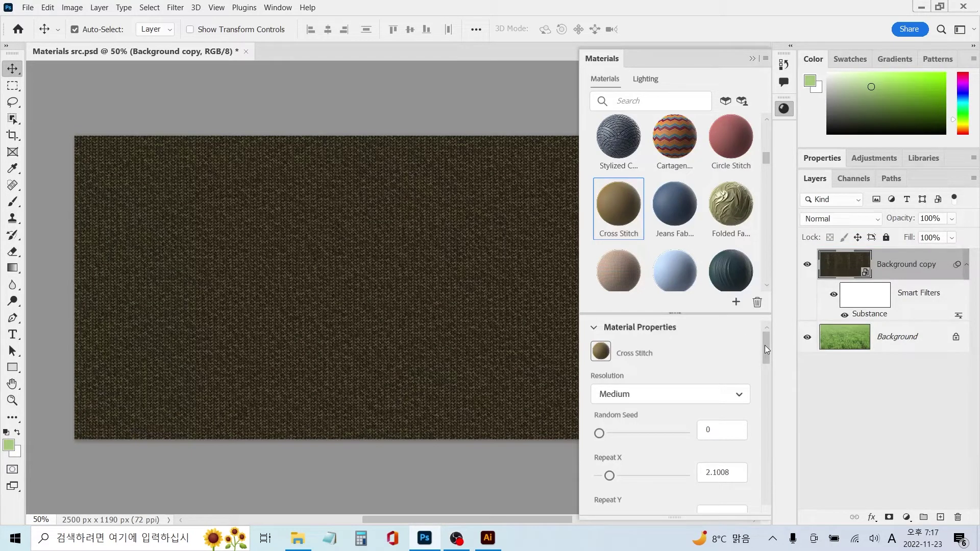
# - Make the Cross Stitch pattern repeat uniformly with a scalar of 0.77 and set its layer's blend mode to Color Dodge
pyautogui.moveTo(765, 345); pyautogui.dragTo(764, 373)
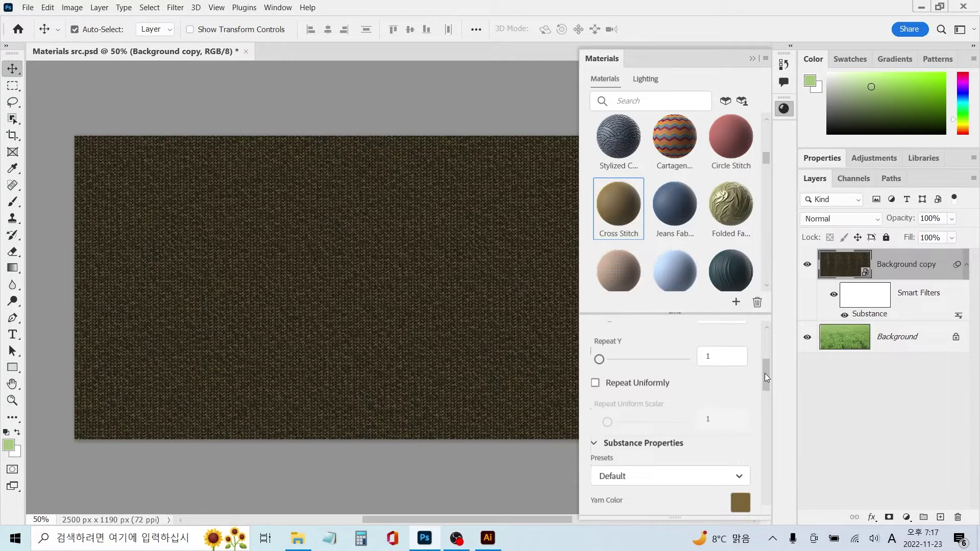
pyautogui.click(595, 384)
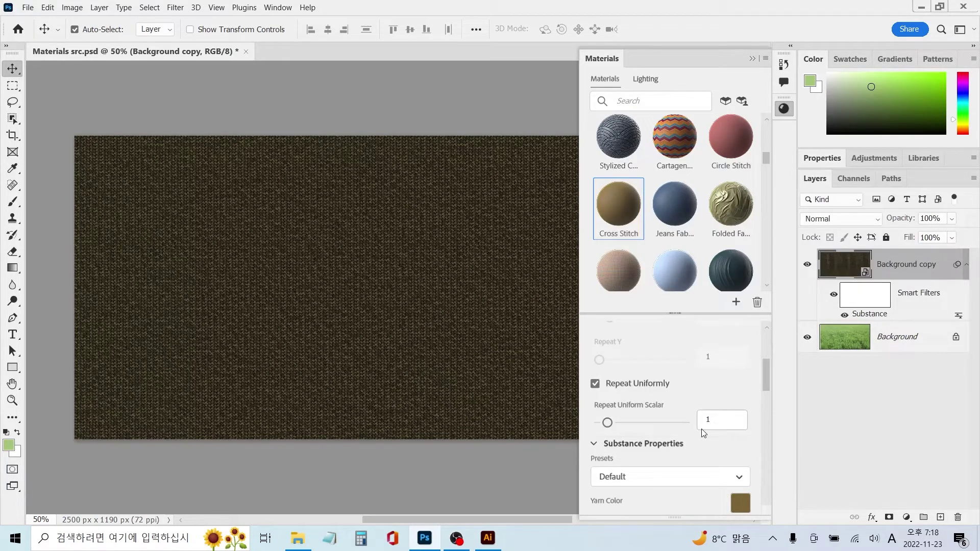
pyautogui.moveTo(607, 422)
pyautogui.mouseDown()
pyautogui.moveTo(632, 426)
pyautogui.moveTo(603, 424)
pyautogui.mouseUp()
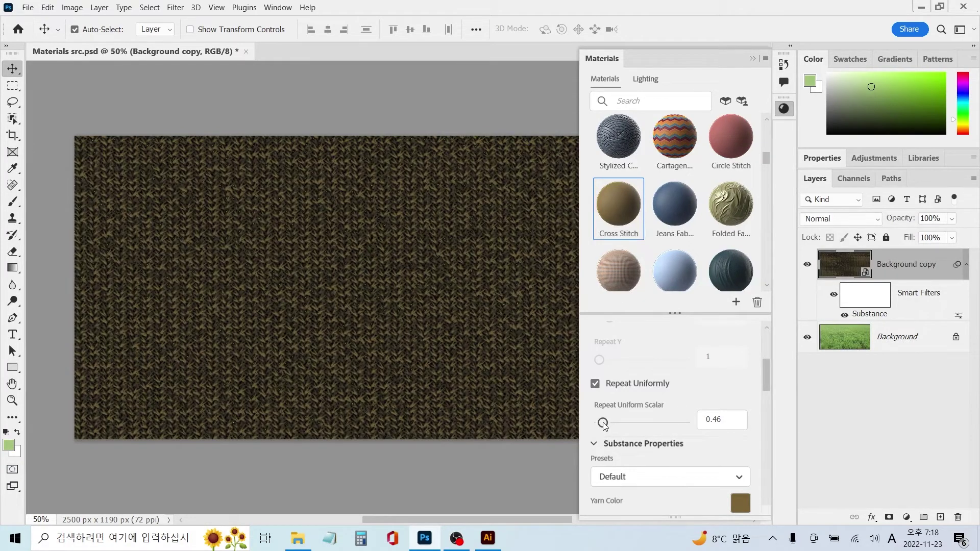
pyautogui.moveTo(730, 422); pyautogui.dragTo(692, 421)
pyautogui.write('0.77')
pyautogui.click(868, 219)
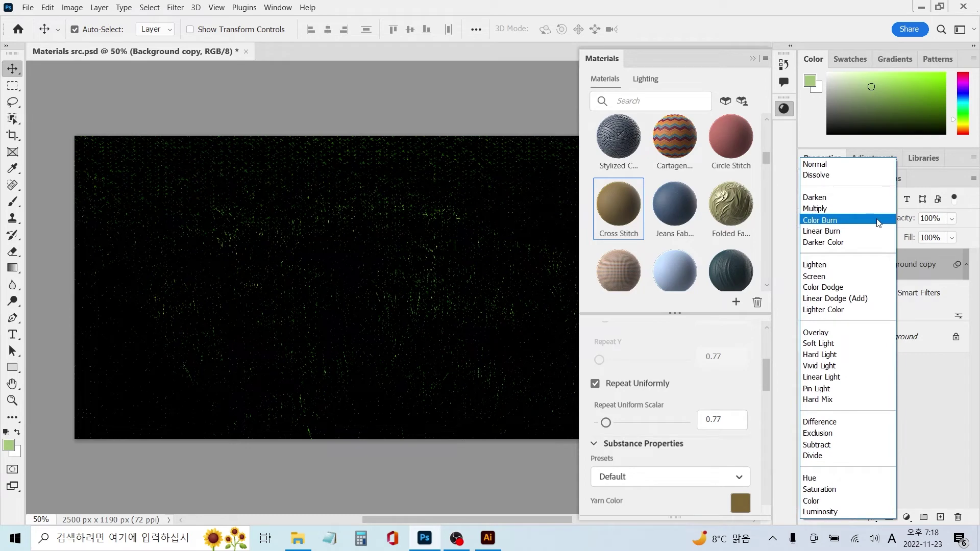
pyautogui.click(861, 288)
# - Set the material's lighting exposure to -1.5 and close Materials src.psd
pyautogui.click(653, 79)
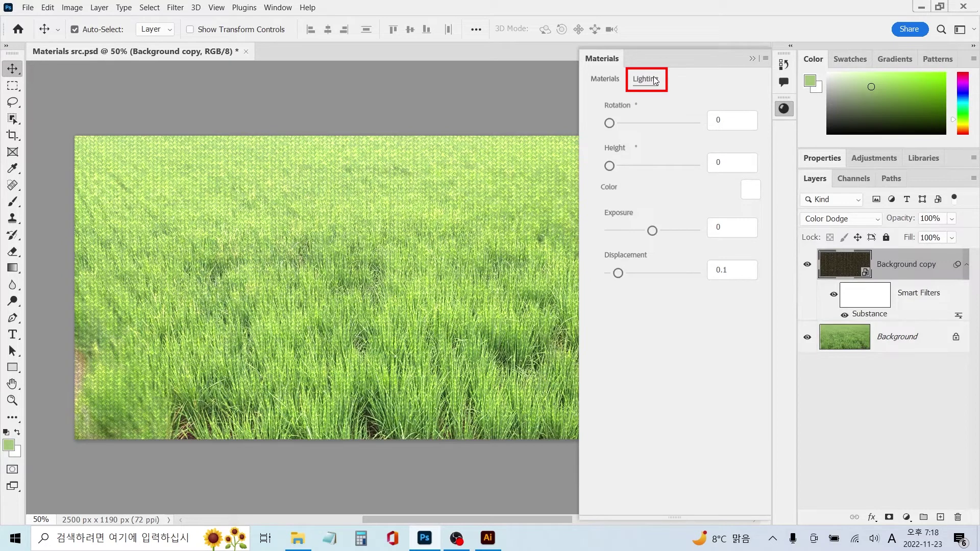
pyautogui.click(728, 228)
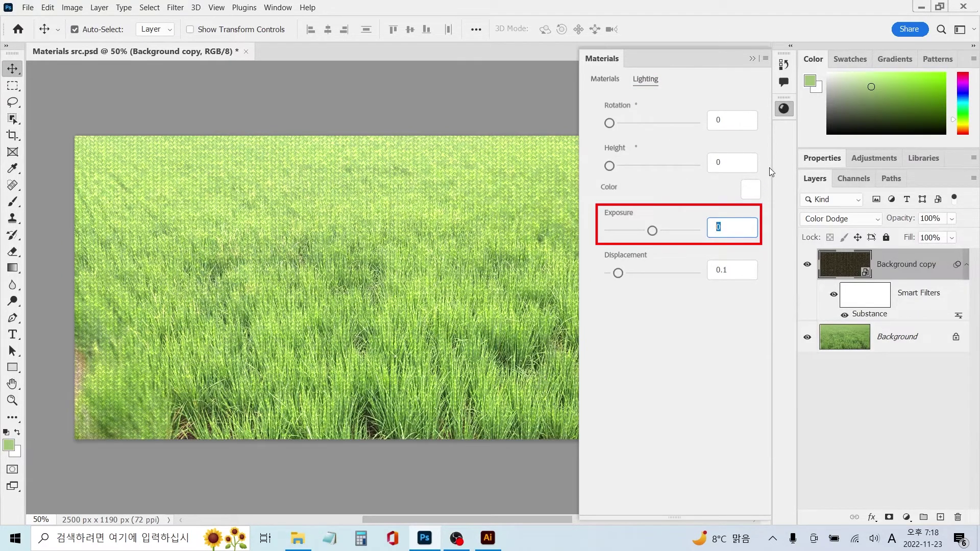
pyautogui.write('-1.5')
pyautogui.click(741, 269)
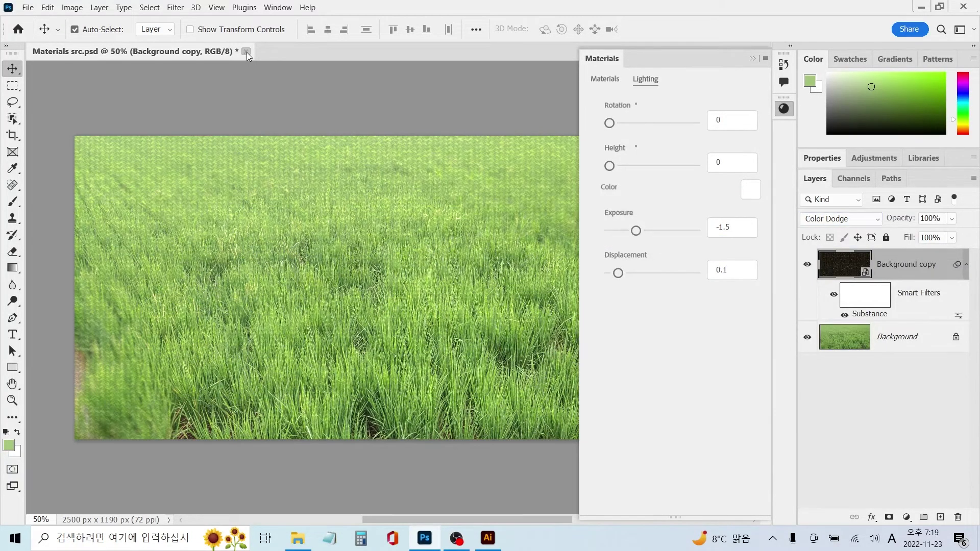
pyautogui.click(246, 51)
pyautogui.click(508, 214)
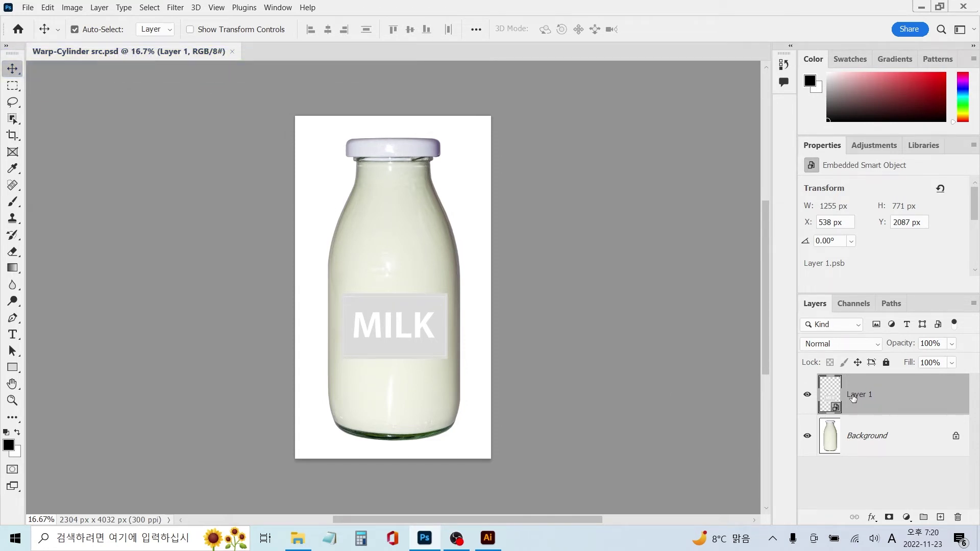
# - Apply a Cylinder warp to the MILK label on Layer 1 of Warp-Cylinder src.psd
pyautogui.click(47, 7)
pyautogui.moveTo(135, 285)
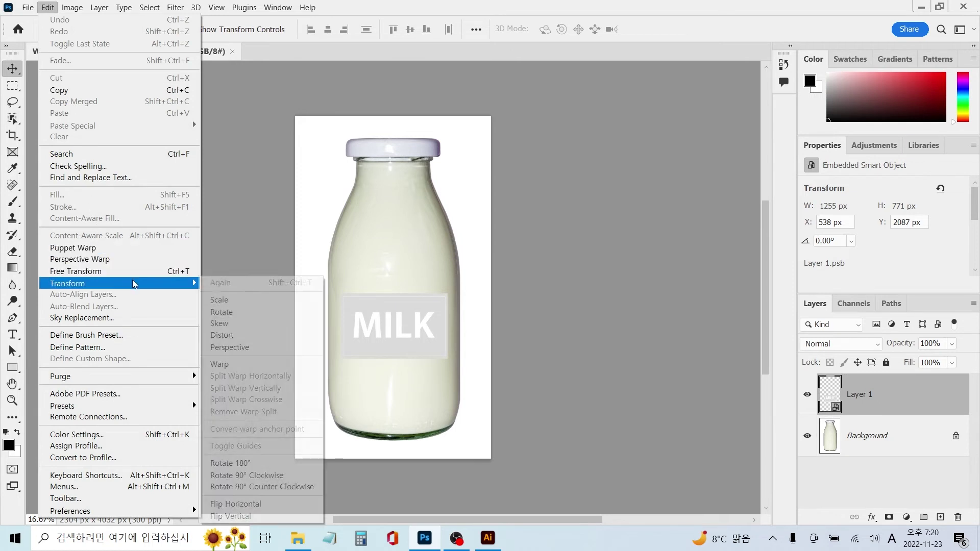
pyautogui.click(226, 368)
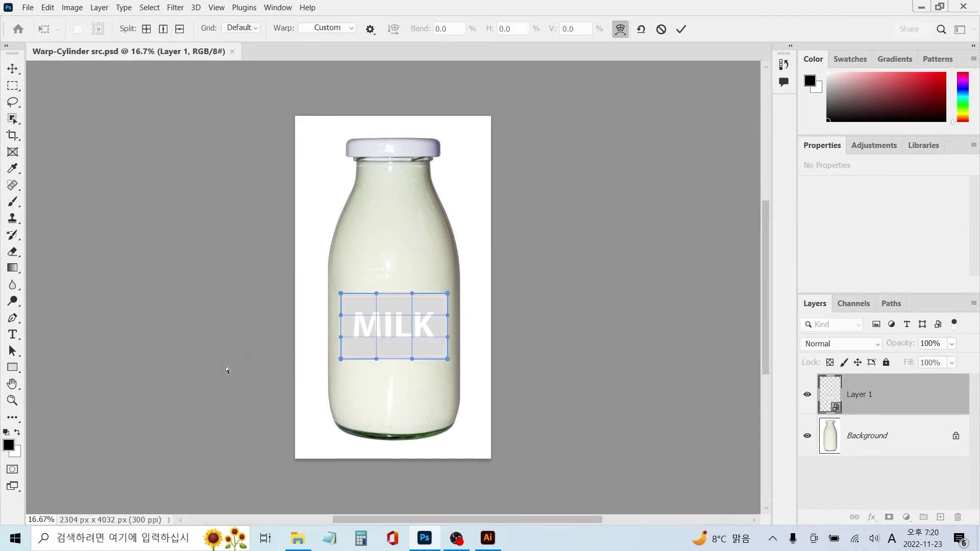
pyautogui.click(352, 29)
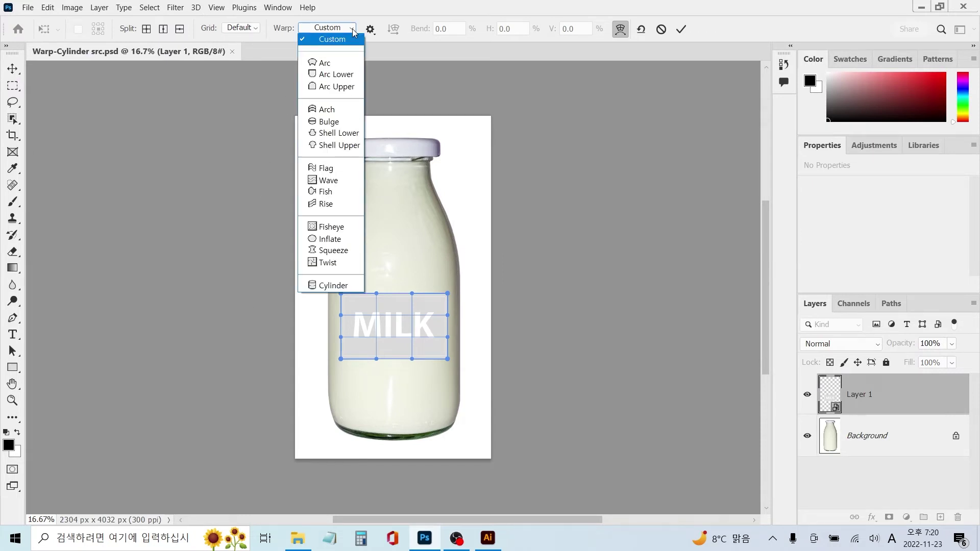
pyautogui.click(341, 286)
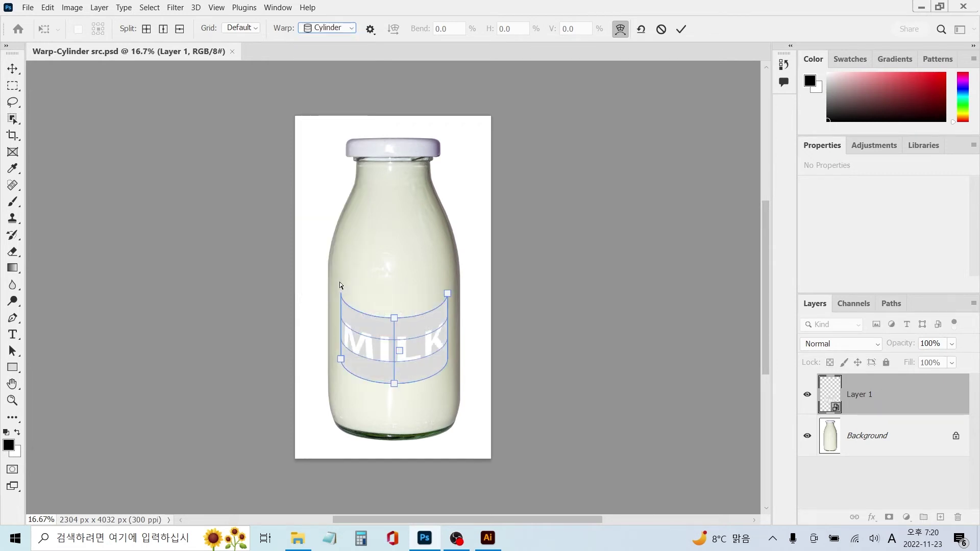
# - Fit the cylinder-warped MILK label to the bottle's width and curvature, widen its lettering and commit the warp
pyautogui.moveTo(394, 318); pyautogui.dragTo(461, 273)
pyautogui.moveTo(340, 339); pyautogui.dragTo(328, 335)
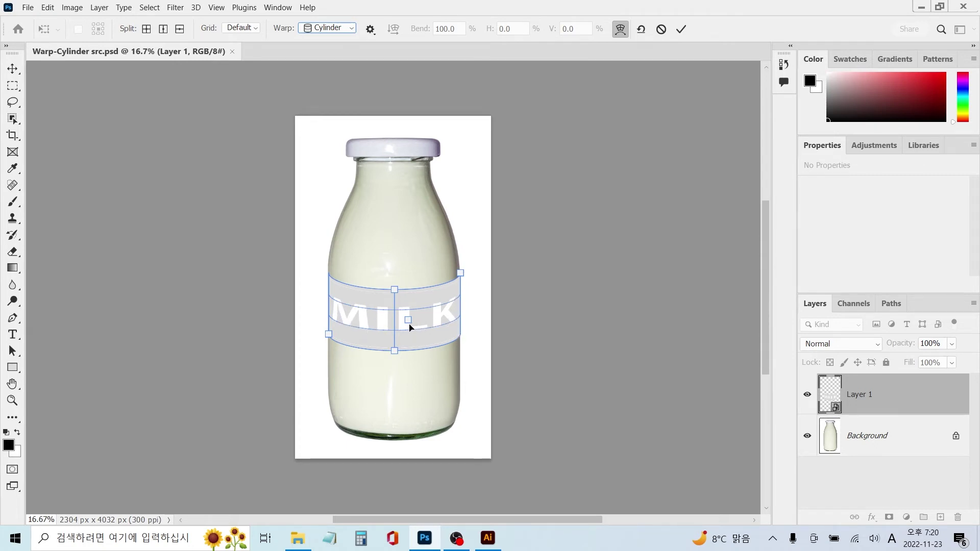
pyautogui.moveTo(409, 321); pyautogui.dragTo(439, 317)
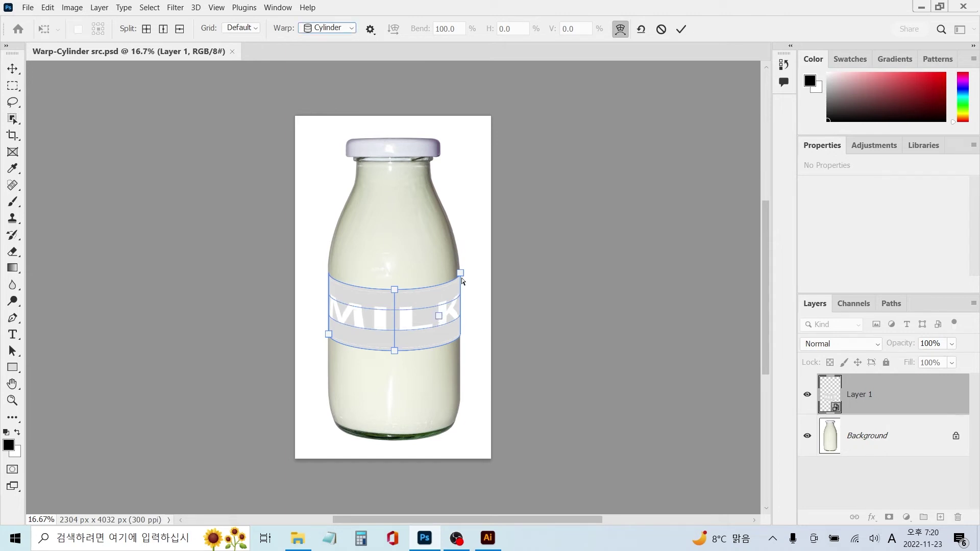
pyautogui.click(682, 29)
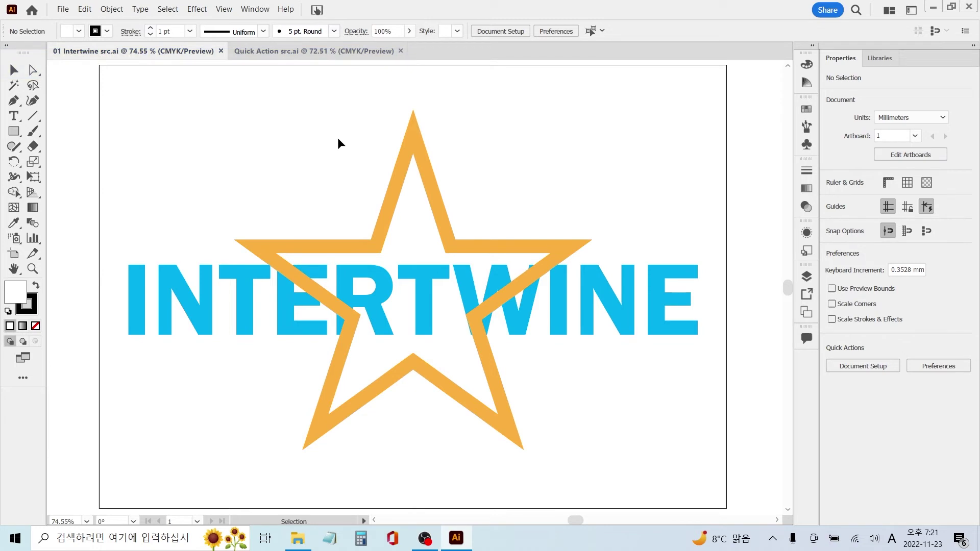
# - In Illustrator, make an Intertwine object from the blue INTERTWINE text and the orange star in 01 Intertwine src.ai
pyautogui.moveTo(148, 212); pyautogui.dragTo(220, 360)
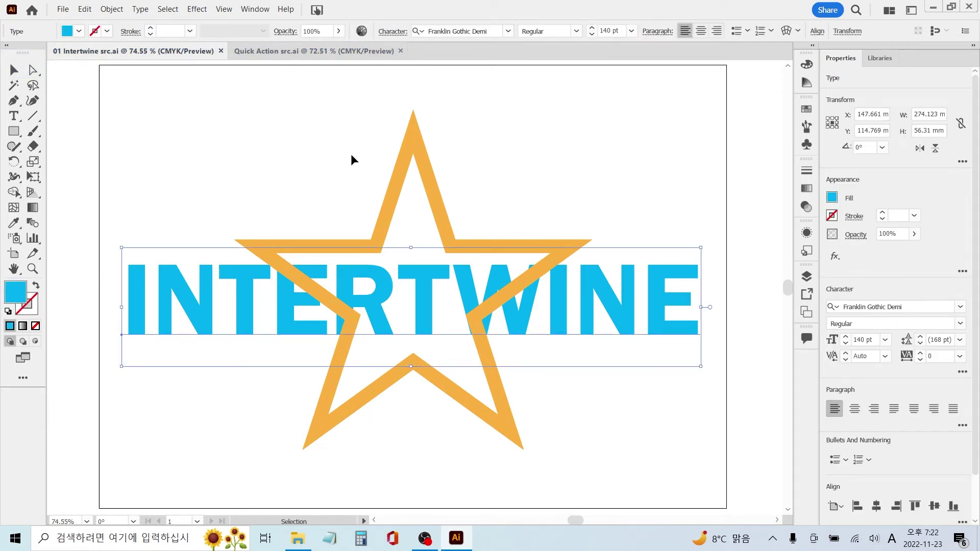
pyautogui.click(476, 176)
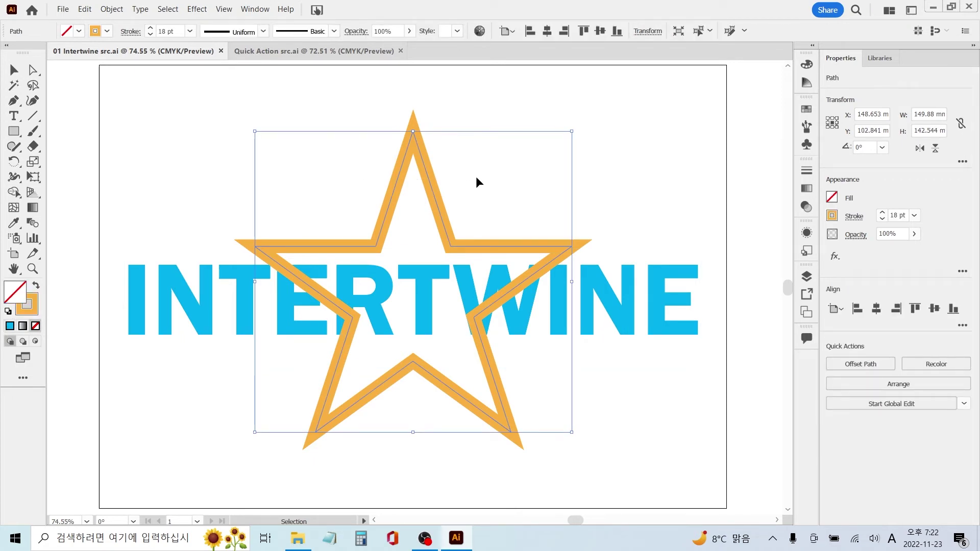
pyautogui.moveTo(198, 174); pyautogui.dragTo(409, 401)
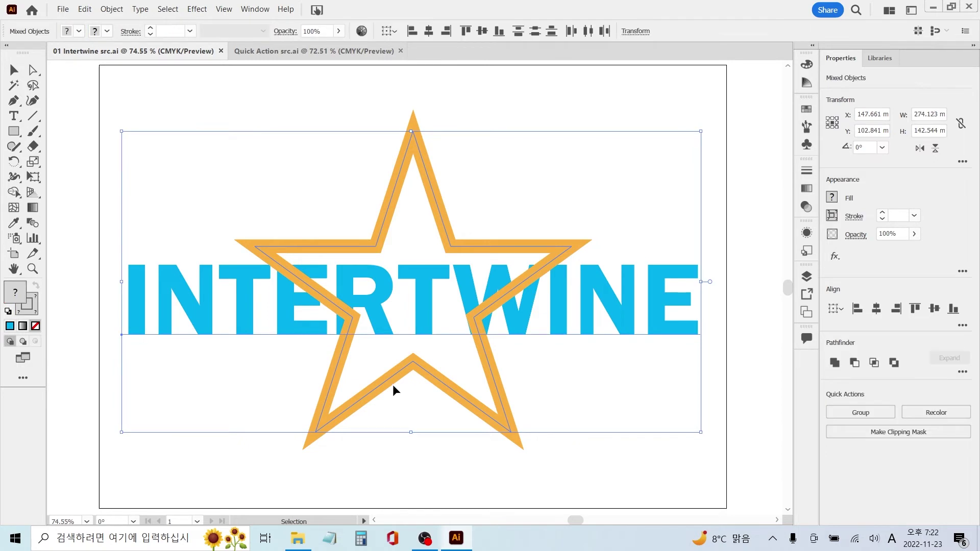
pyautogui.click(111, 9)
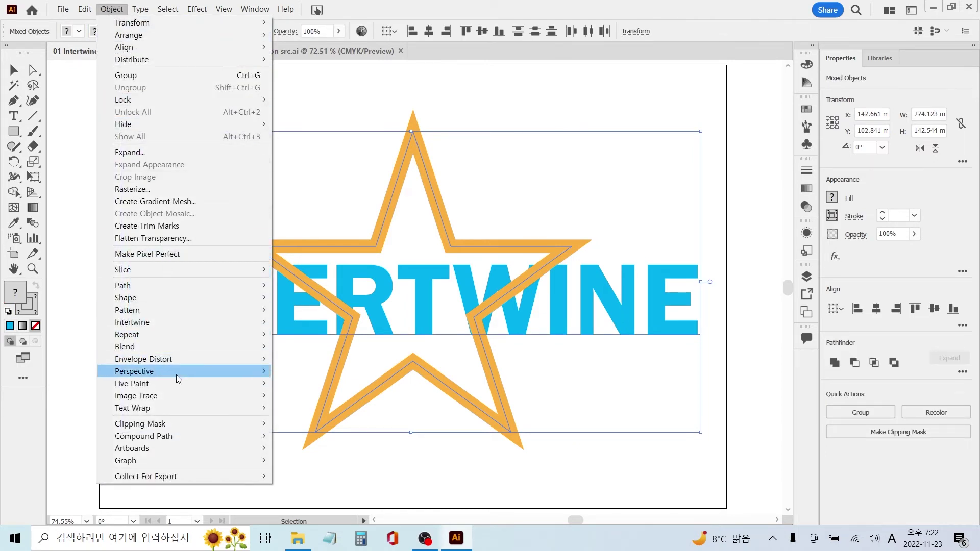
pyautogui.moveTo(181, 324)
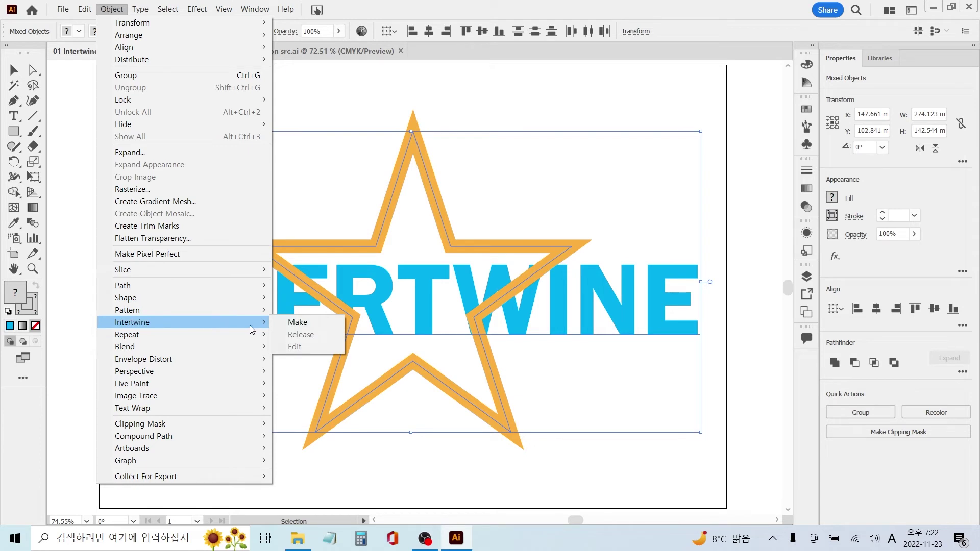
pyautogui.click(293, 324)
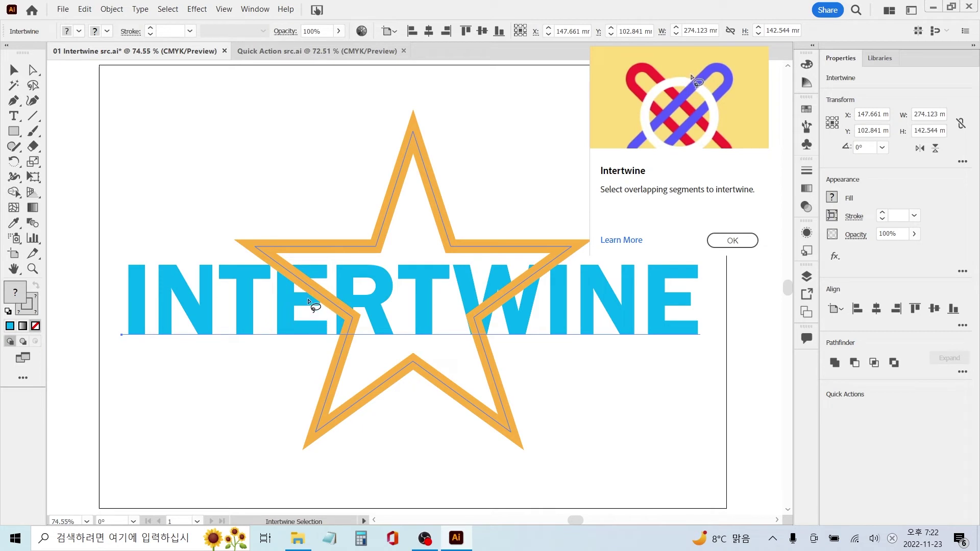
# - Weave the orange star in front of and behind the overlapping E, R and W letters, and open document sharing
pyautogui.moveTo(332, 282)
pyautogui.mouseDown()
pyautogui.moveTo(331, 299)
pyautogui.moveTo(307, 316)
pyautogui.moveTo(278, 298)
pyautogui.moveTo(276, 258)
pyautogui.moveTo(319, 268)
pyautogui.moveTo(335, 284)
pyautogui.mouseUp()
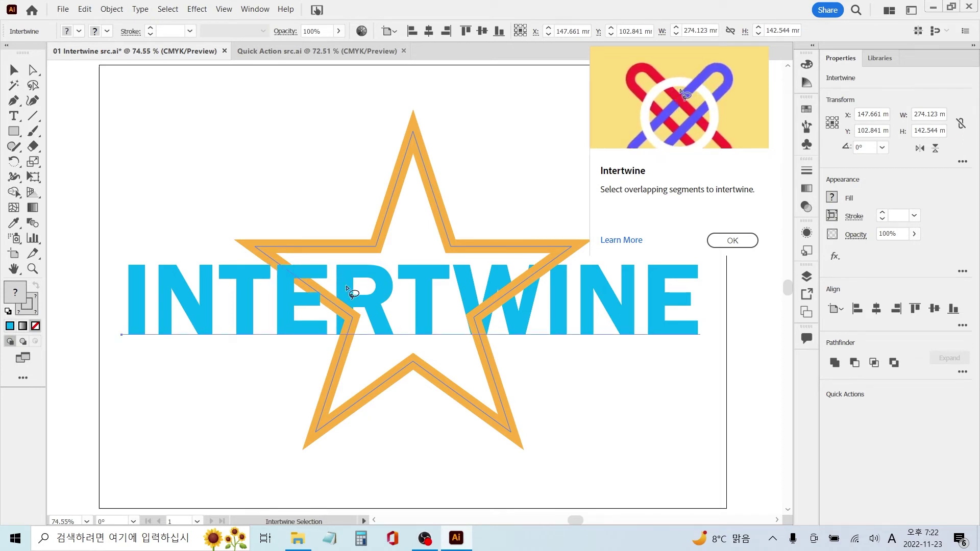
pyautogui.moveTo(465, 295)
pyautogui.mouseDown()
pyautogui.moveTo(459, 332)
pyautogui.moveTo(475, 345)
pyautogui.moveTo(498, 339)
pyautogui.moveTo(553, 280)
pyautogui.moveTo(553, 260)
pyautogui.moveTo(498, 267)
pyautogui.moveTo(465, 297)
pyautogui.mouseUp()
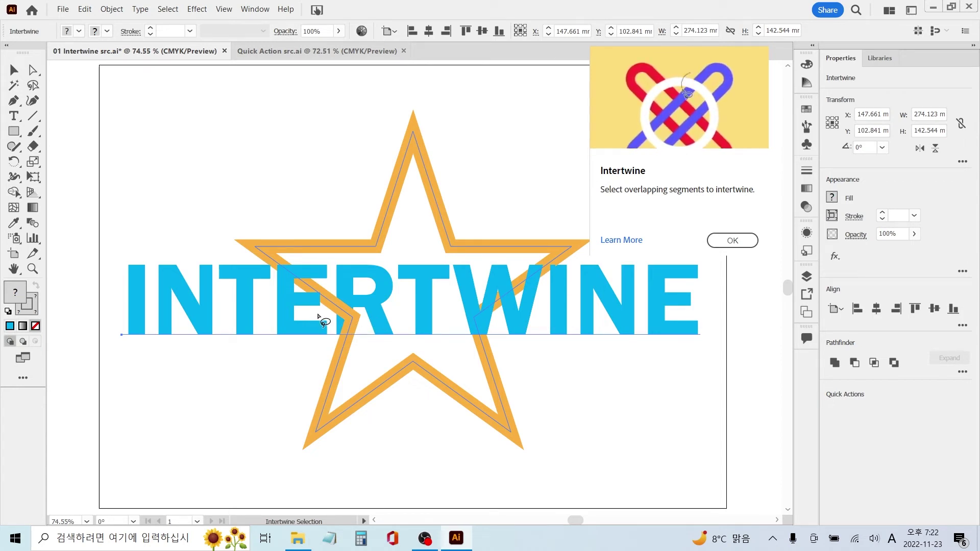
pyautogui.moveTo(319, 315); pyautogui.dragTo(274, 261)
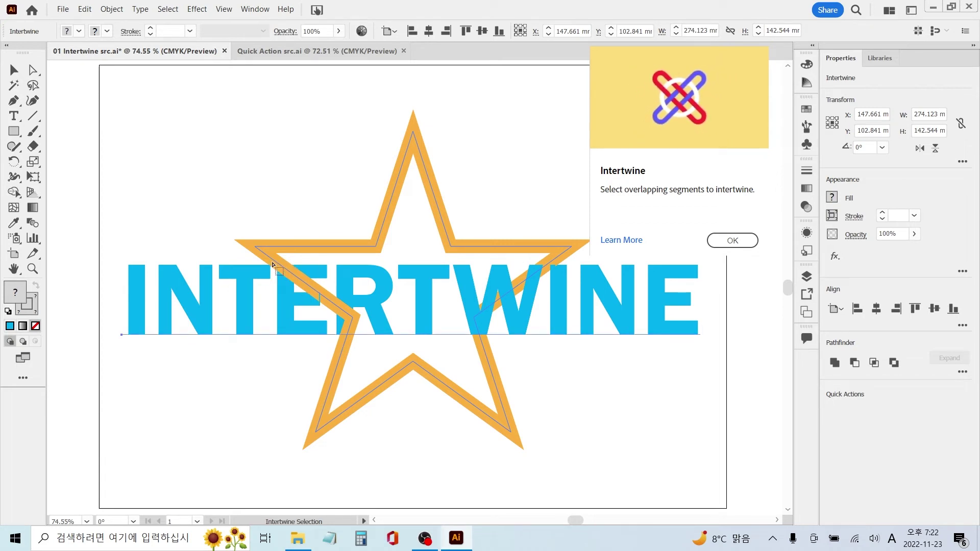
pyautogui.moveTo(339, 319); pyautogui.dragTo(310, 284)
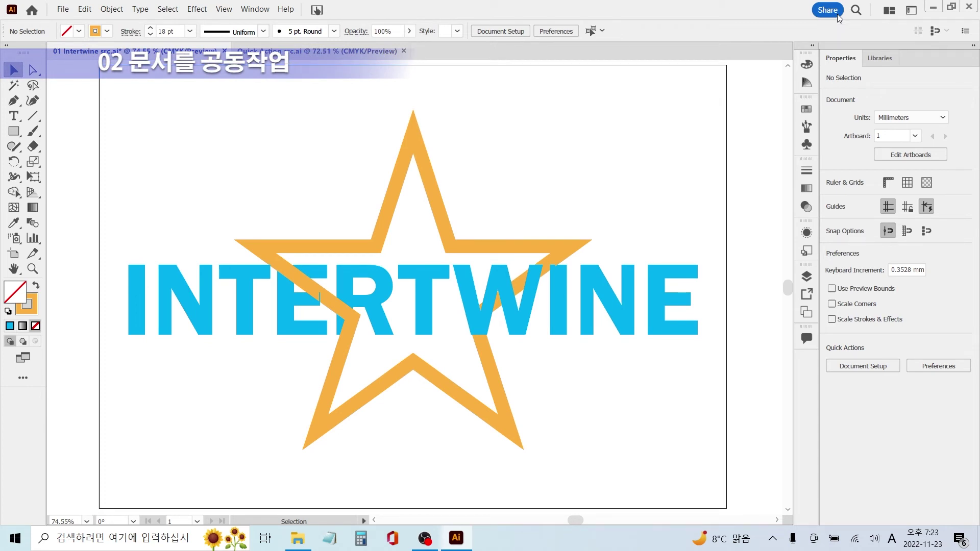
pyautogui.click(838, 18)
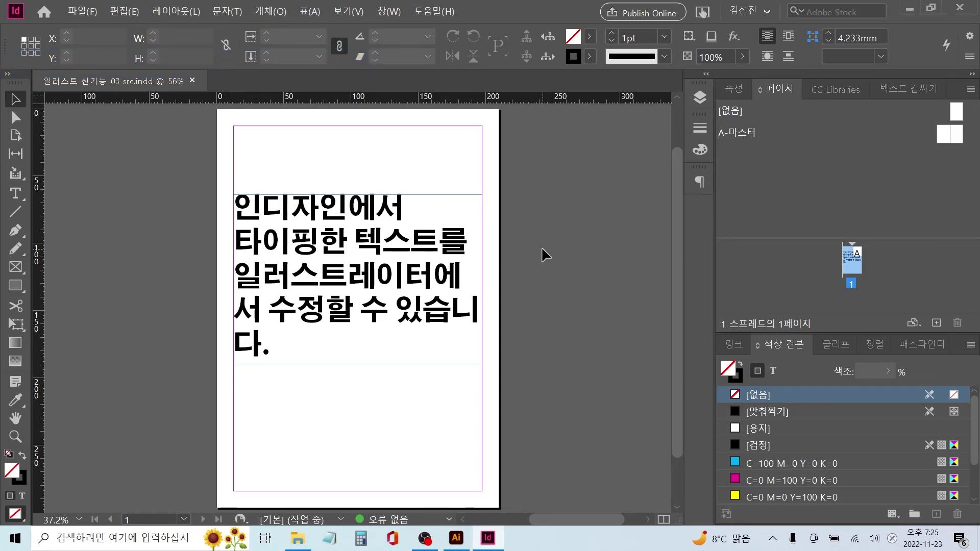
# - Copy the Korean text frame from the InDesign page and paste it into the blank Untitled-1 document in Illustrator
pyautogui.click(453, 245)
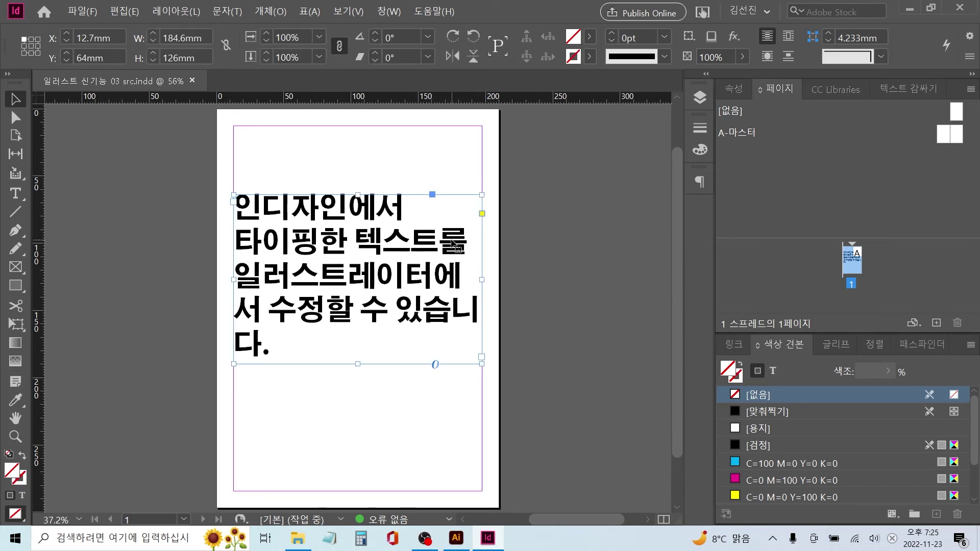
pyautogui.click(123, 13)
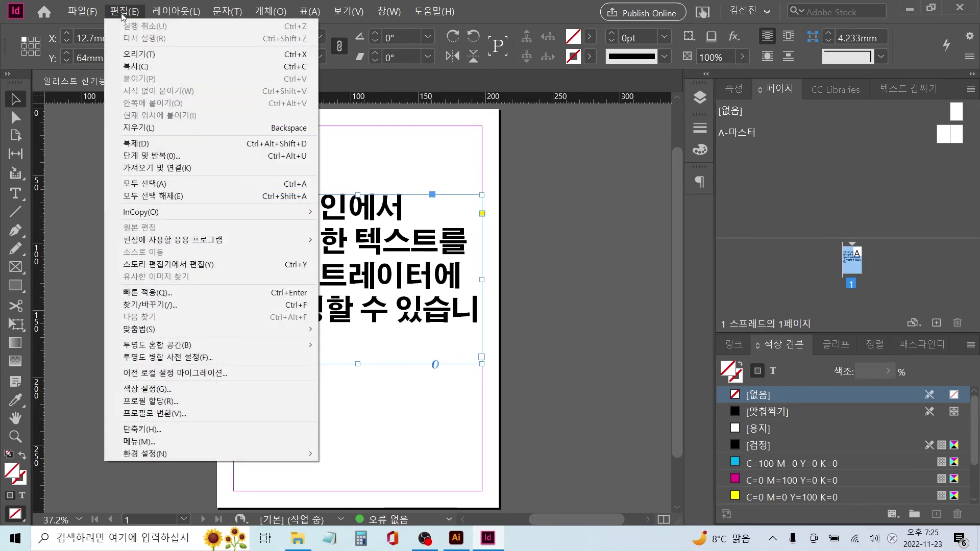
pyautogui.click(148, 69)
pyautogui.click(458, 540)
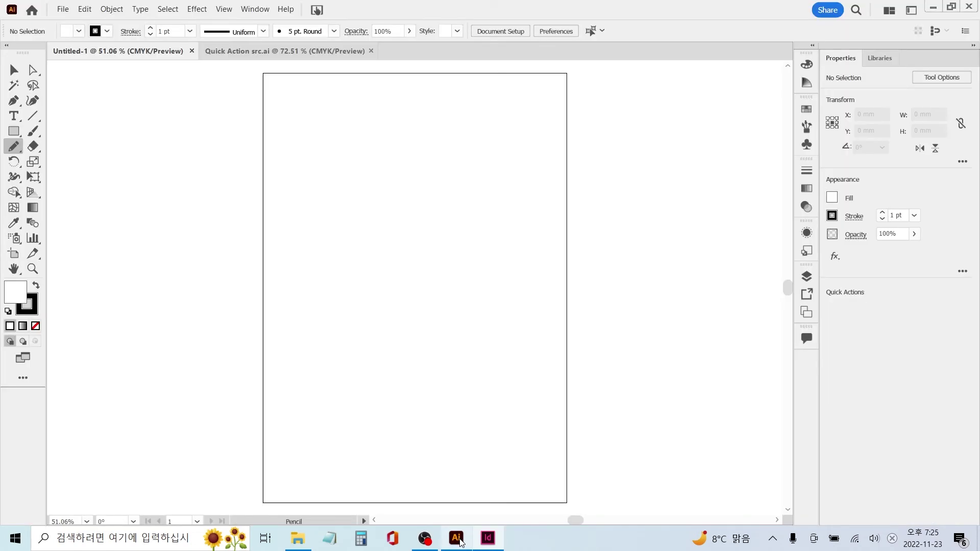
pyautogui.click(84, 10)
pyautogui.click(119, 76)
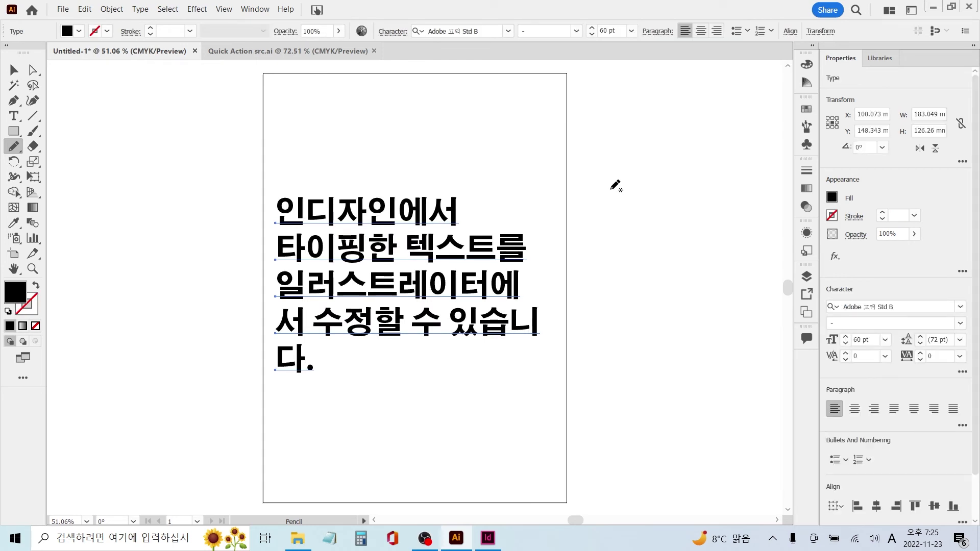
# - Recolor the word 일러스트레이터 in the pasted text with the red swatch
pyautogui.click(14, 116)
pyautogui.moveTo(276, 285); pyautogui.dragTo(489, 286)
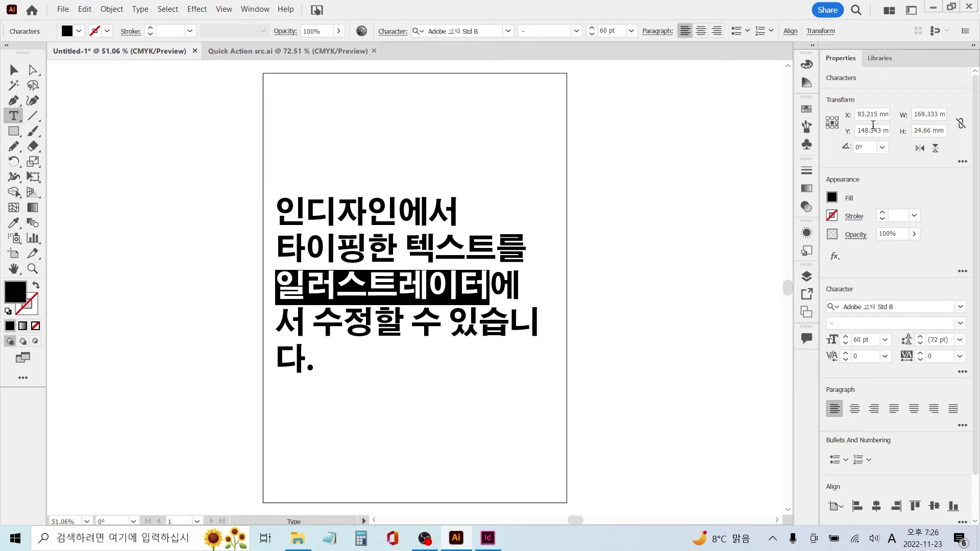
pyautogui.click(807, 109)
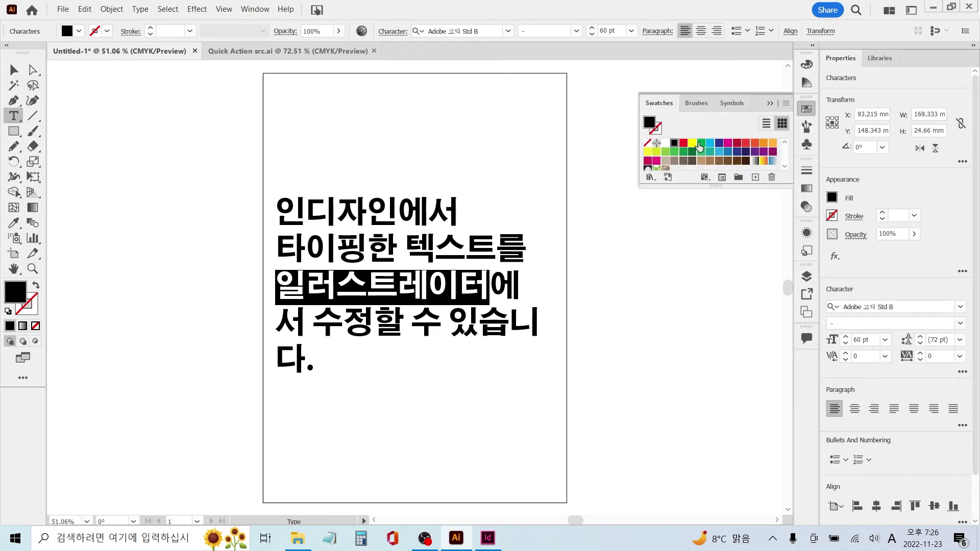
pyautogui.click(683, 143)
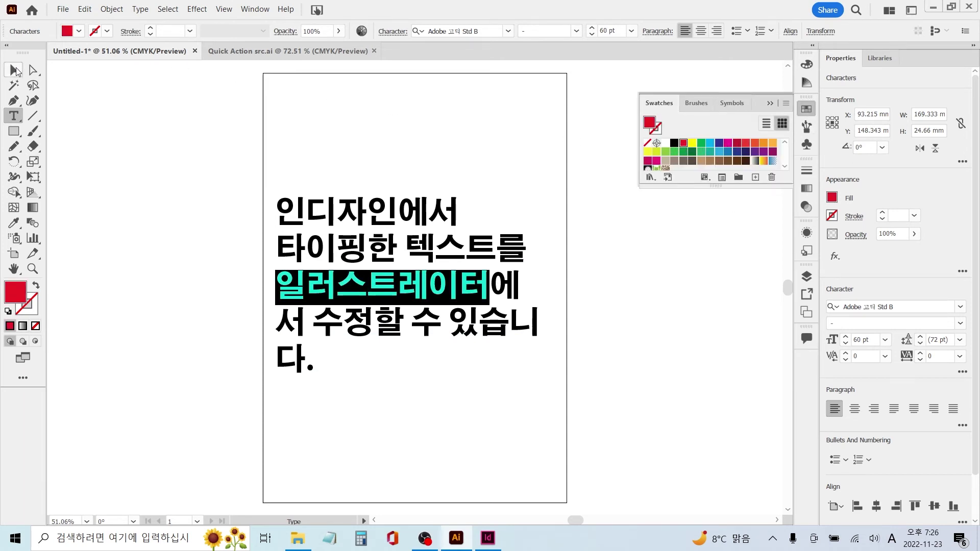
pyautogui.click(14, 70)
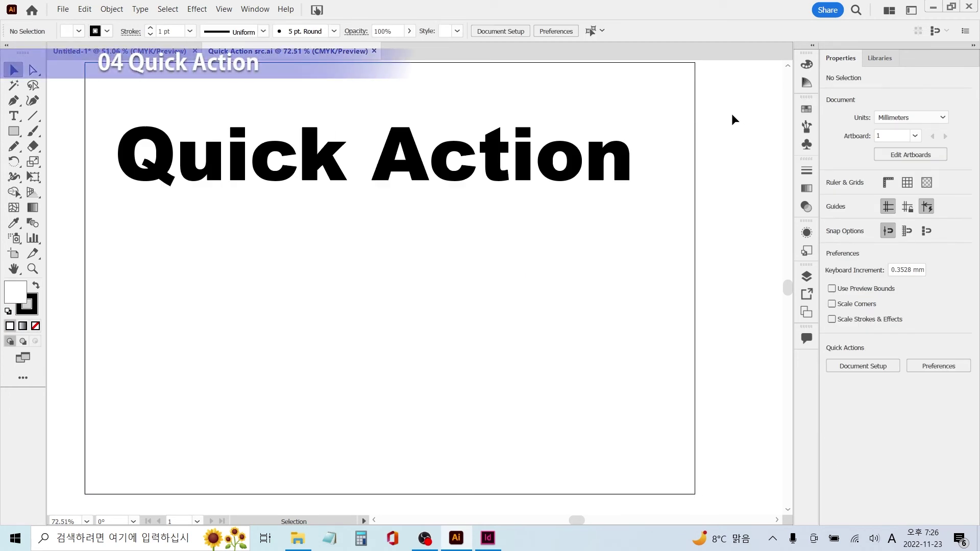
# - Find the Quick actions in Discover and apply Retro text to the Quick Action lettering in Quick Action src.ai
pyautogui.click(857, 11)
pyautogui.click(857, 12)
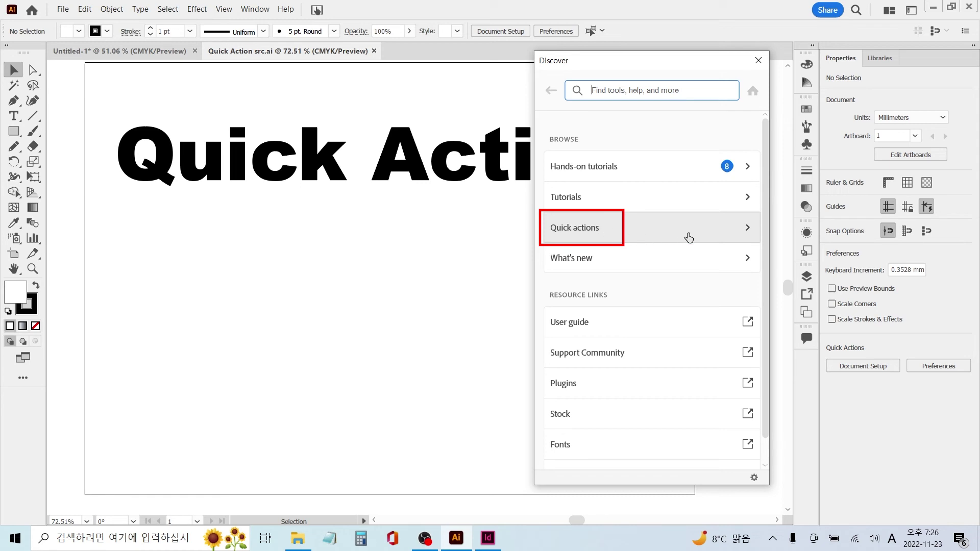
pyautogui.click(731, 237)
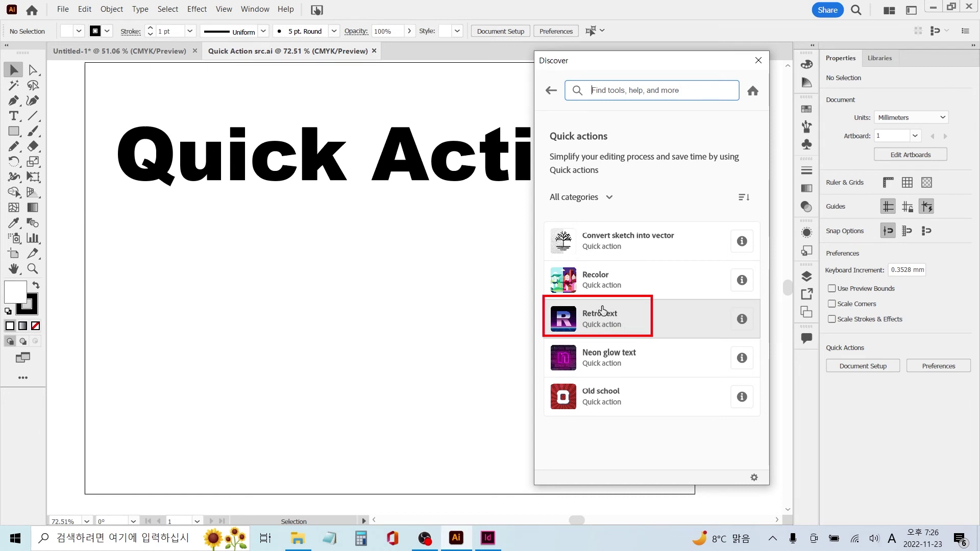
pyautogui.moveTo(396, 100); pyautogui.dragTo(465, 223)
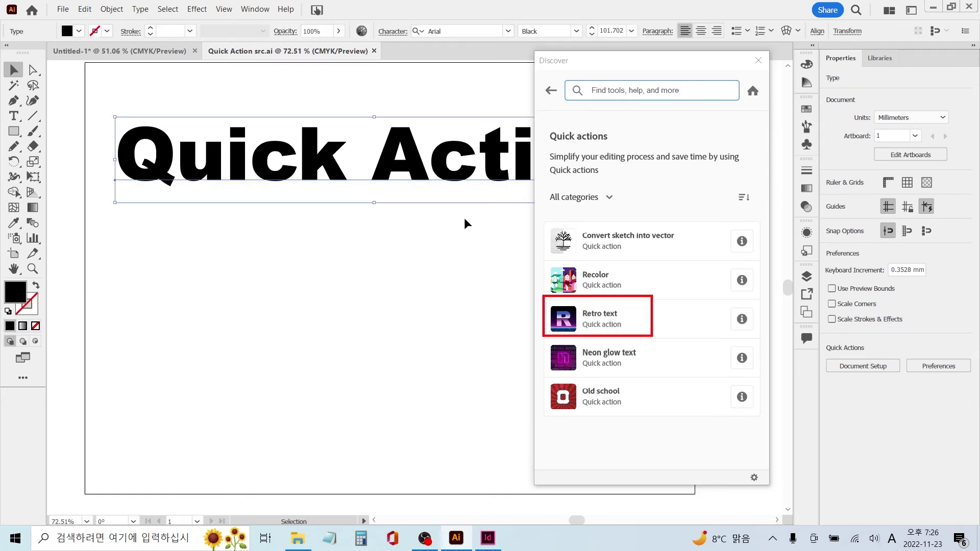
pyautogui.click(601, 320)
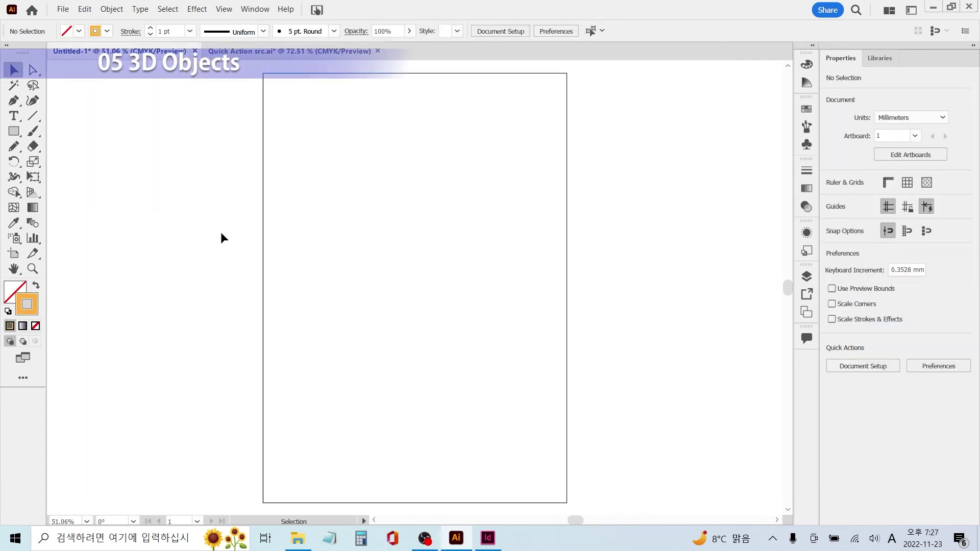
# - Draw an arc about 47 mm wide and 60 mm high near the middle of the Untitled-1 artboard
pyautogui.click(33, 116)
pyautogui.click(85, 131)
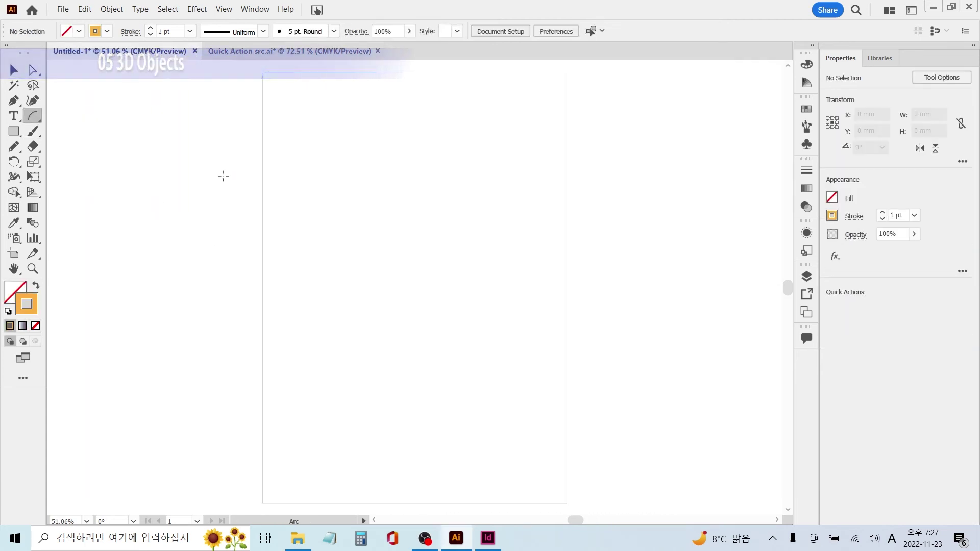
pyautogui.moveTo(344, 282); pyautogui.dragTo(412, 196)
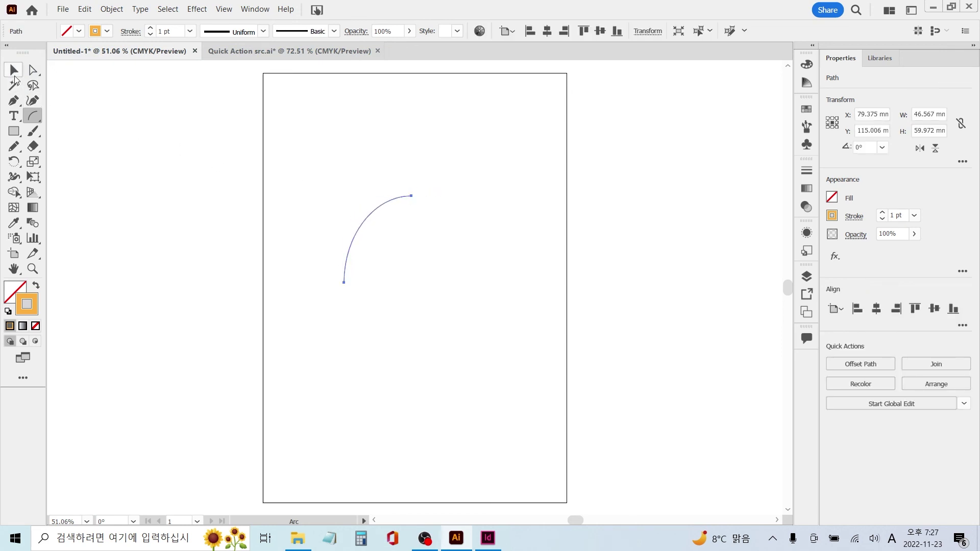
pyautogui.click(15, 80)
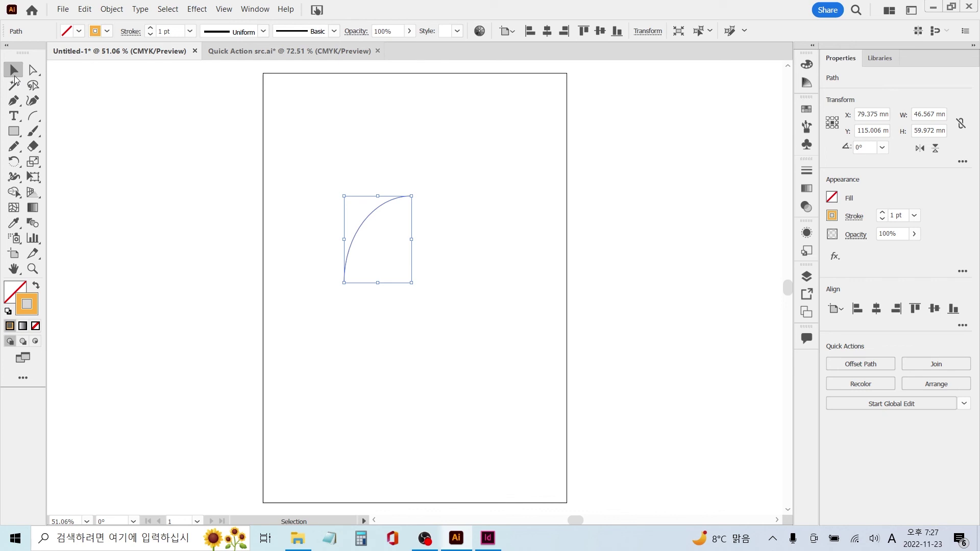
# - Apply the 3D and Materials Revolve effect to the arc with a 360° revolve angle
pyautogui.click(195, 10)
pyautogui.moveTo(251, 84)
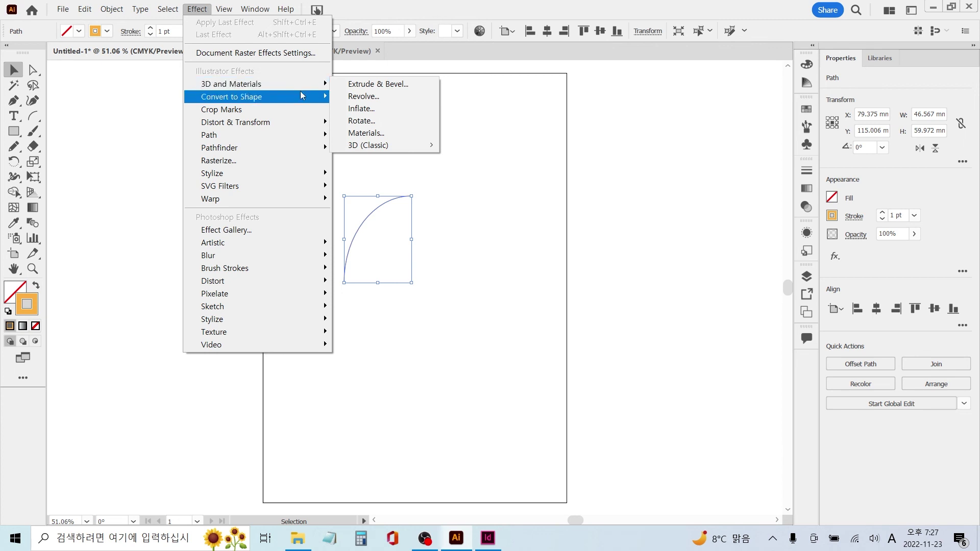
pyautogui.click(373, 100)
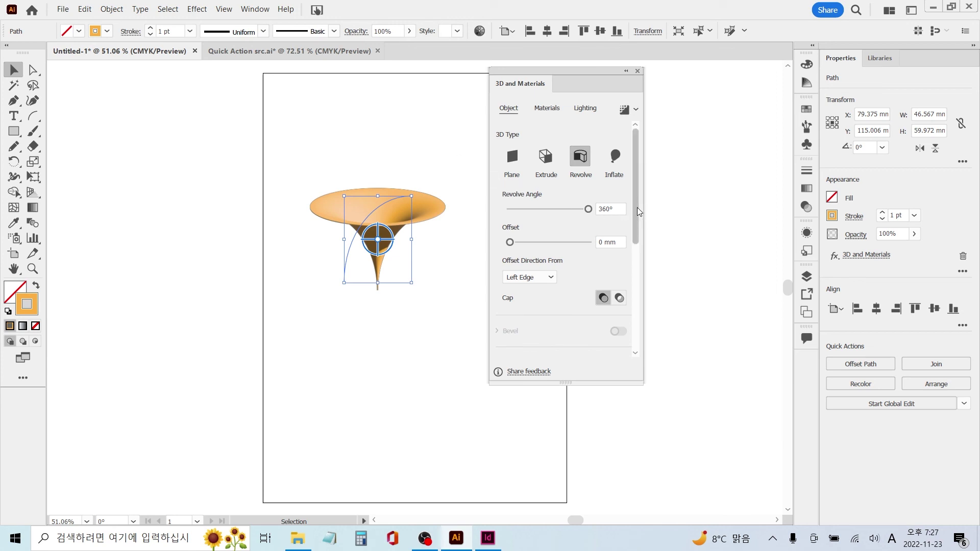
# - Send the revolved 3D object to Asset Export with OBJ, USDA and GLTF formats and deselect it
pyautogui.moveTo(639, 211); pyautogui.dragTo(639, 330)
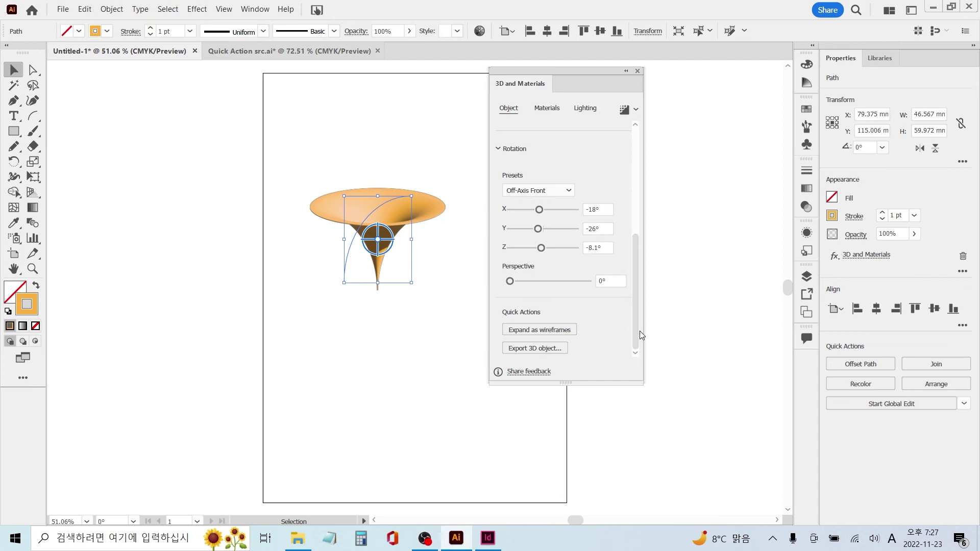
pyautogui.click(540, 350)
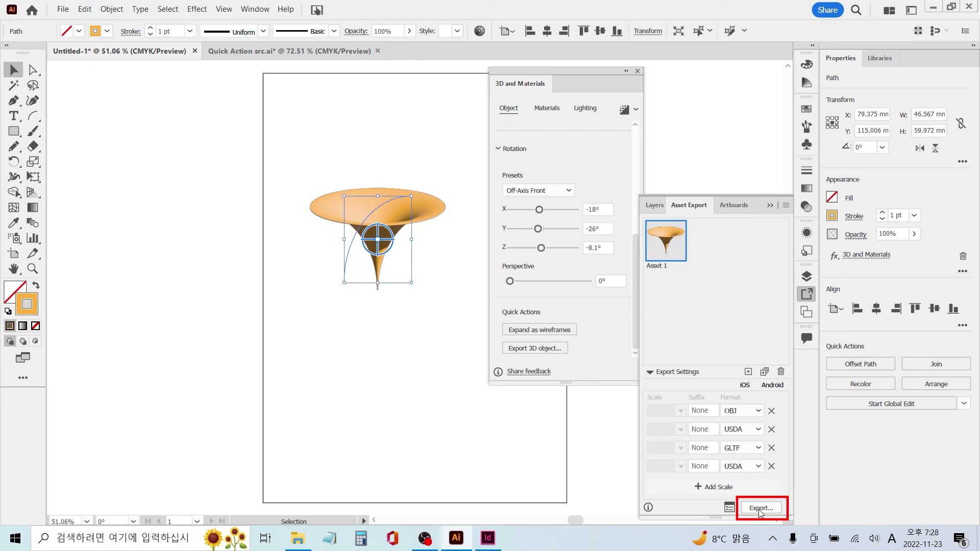
pyautogui.click(141, 170)
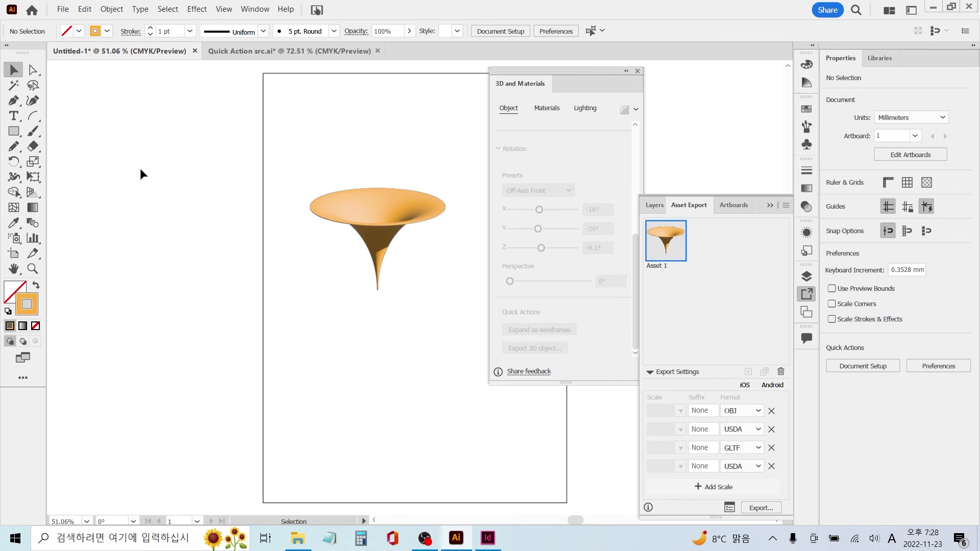